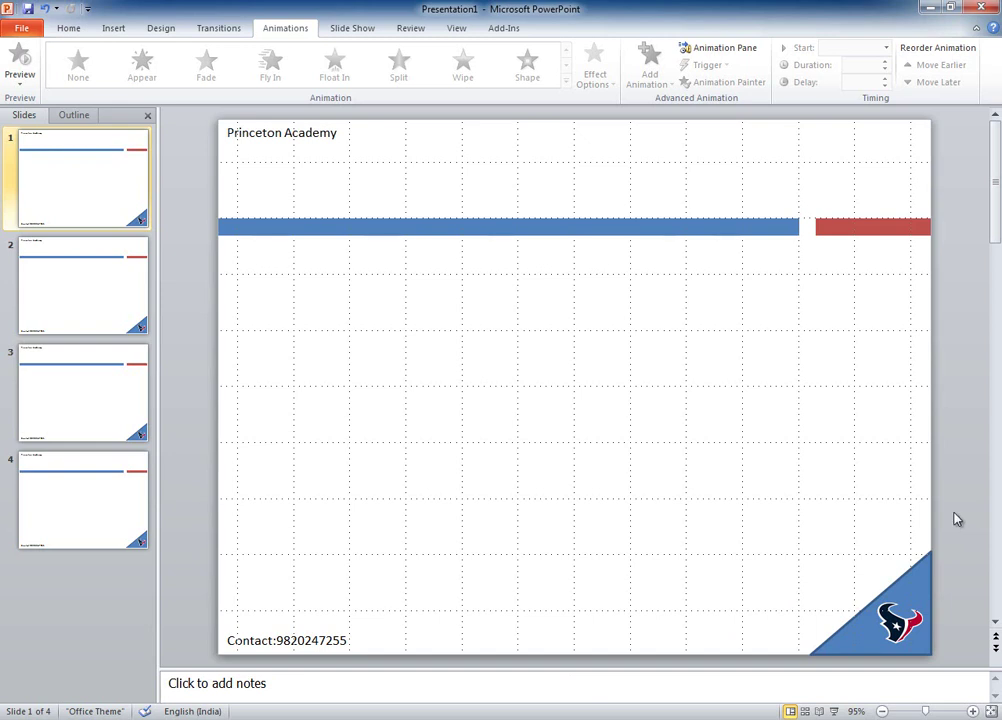
Step: On slide 2, insert the rkl1 photo into the left content placeholder
{"action": "left_click", "coordinate": [113, 314]}
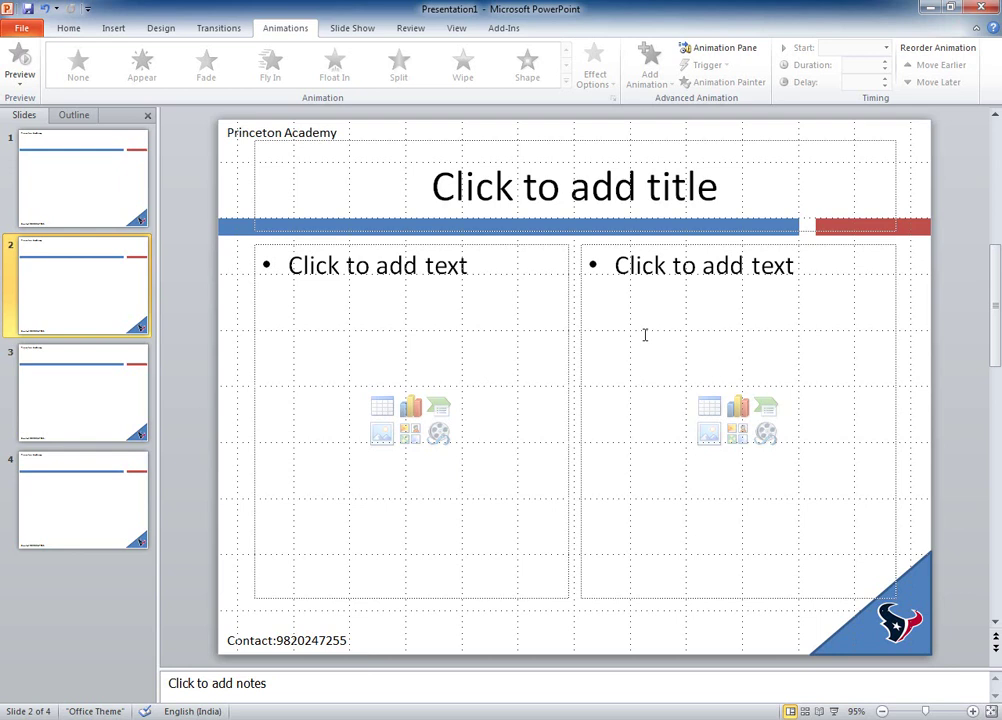
{"action": "left_click", "coordinate": [383, 442]}
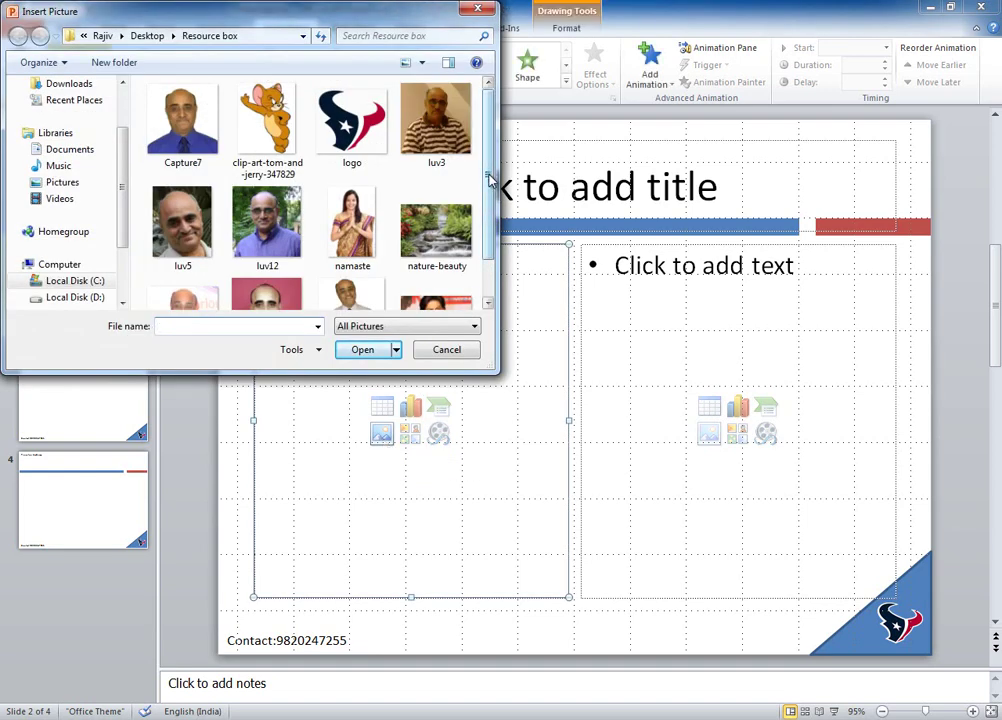
{"action": "scroll", "coordinate": [488, 225], "scroll_direction": "down", "scroll_amount": 1}
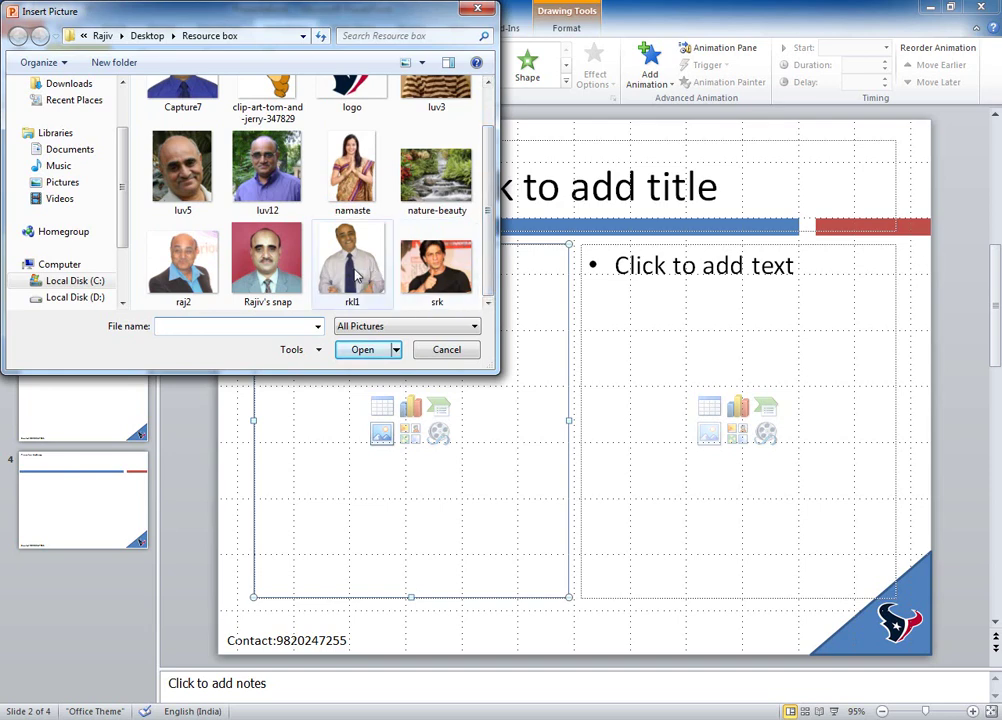
{"action": "left_click", "coordinate": [355, 268]}
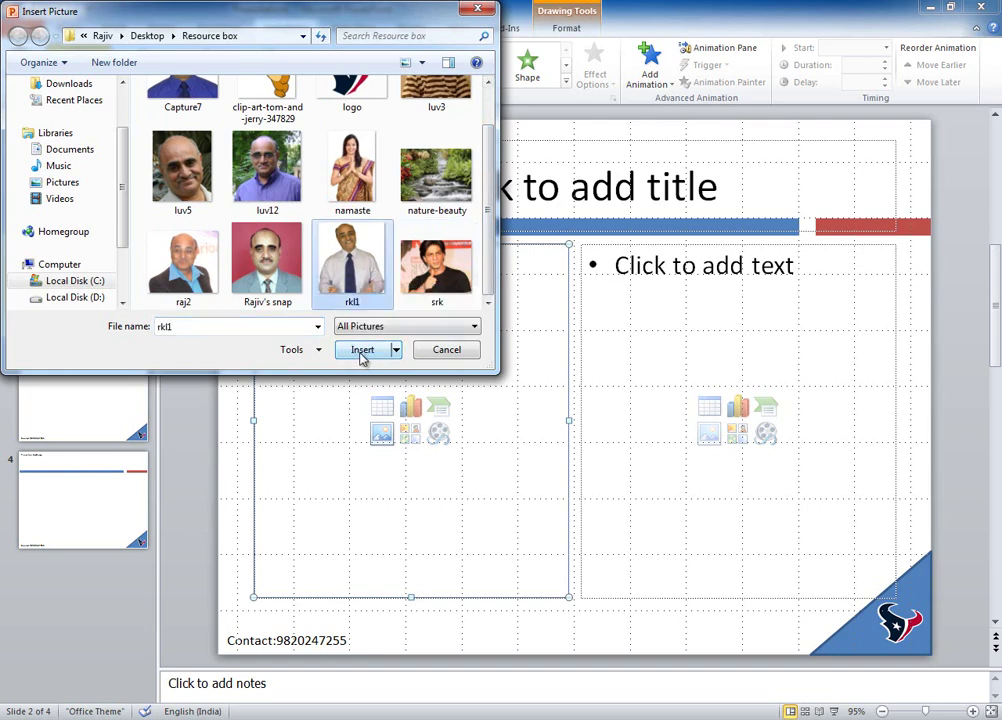
{"action": "left_click", "coordinate": [361, 349]}
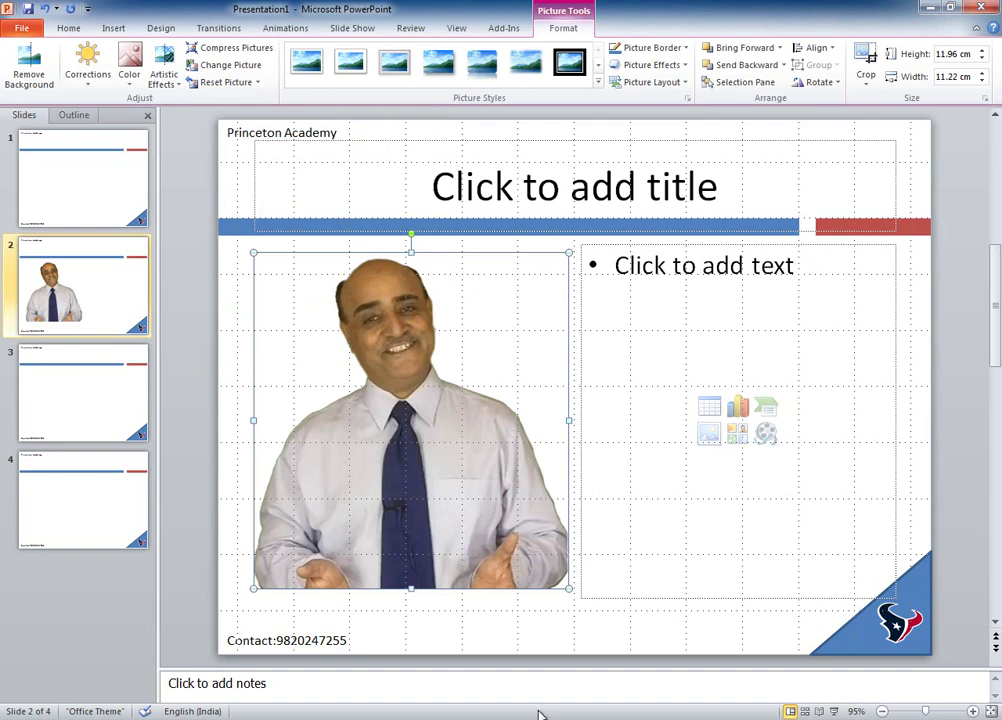
Step: Copy 'Qualities of a successful Person' from Notepad into slide 2's title as plain text
{"action": "key", "text": "alt+Tab"}
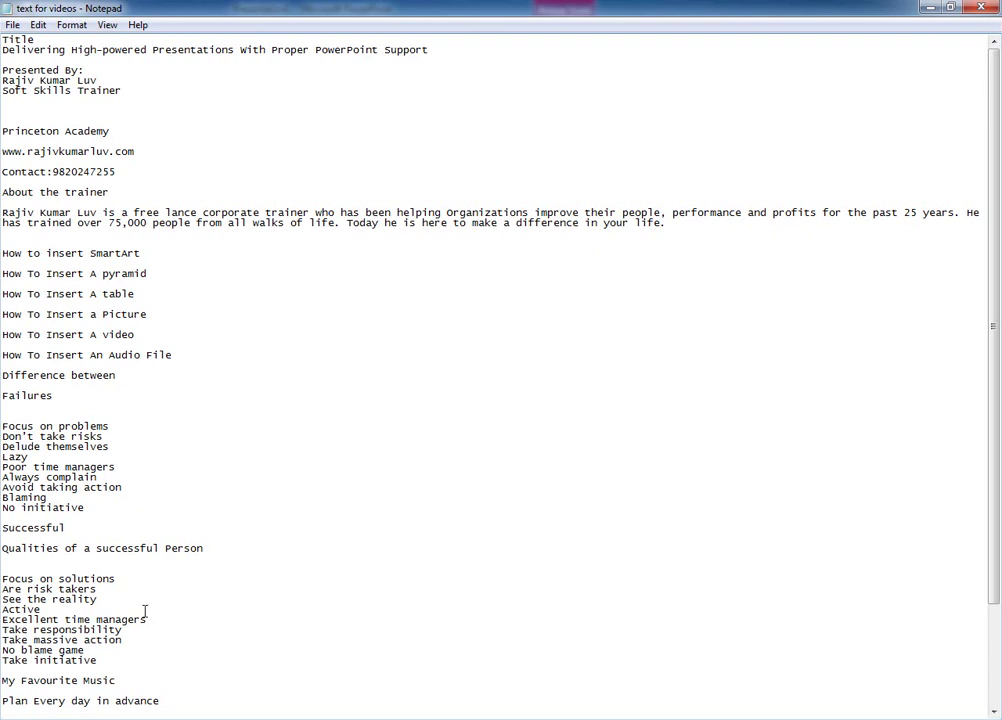
{"action": "left_click_drag", "start_coordinate": [3, 548], "coordinate": [208, 550]}
{"action": "right_click", "coordinate": [205, 545]}
{"action": "left_click", "coordinate": [243, 380]}
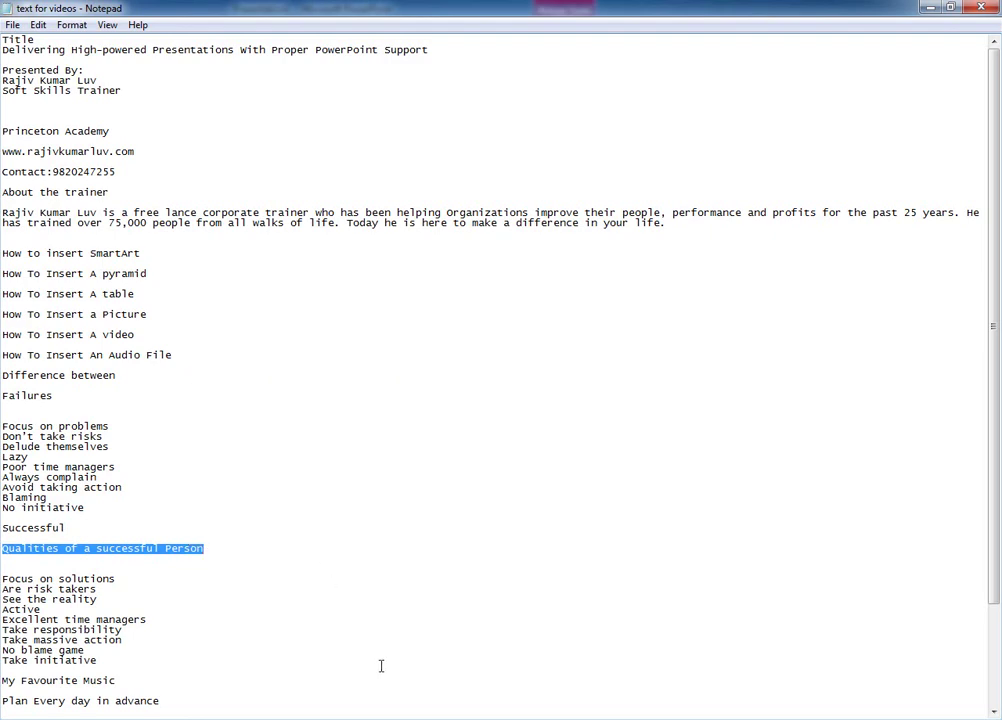
{"action": "key", "text": "alt+Tab"}
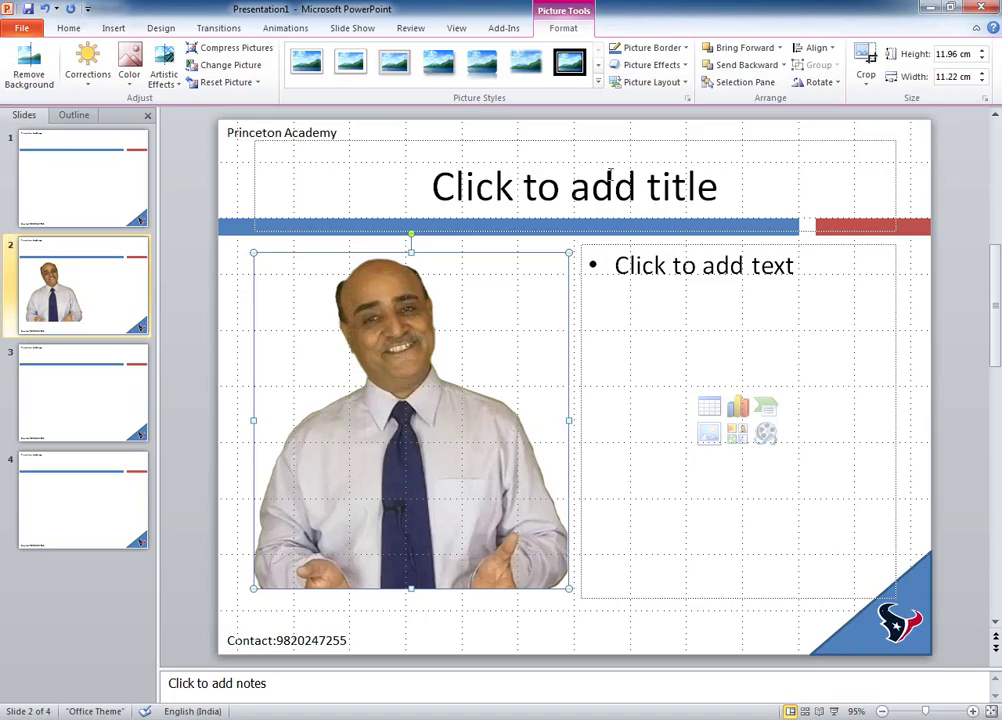
{"action": "left_click", "coordinate": [610, 175]}
{"action": "right_click", "coordinate": [611, 178]}
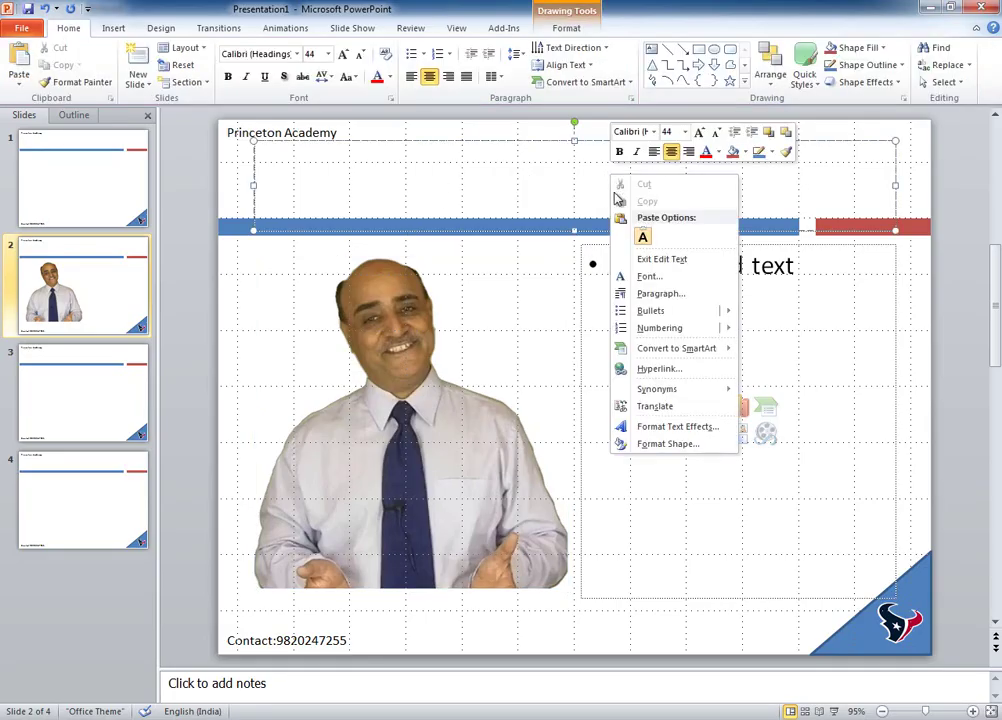
{"action": "left_click", "coordinate": [646, 236]}
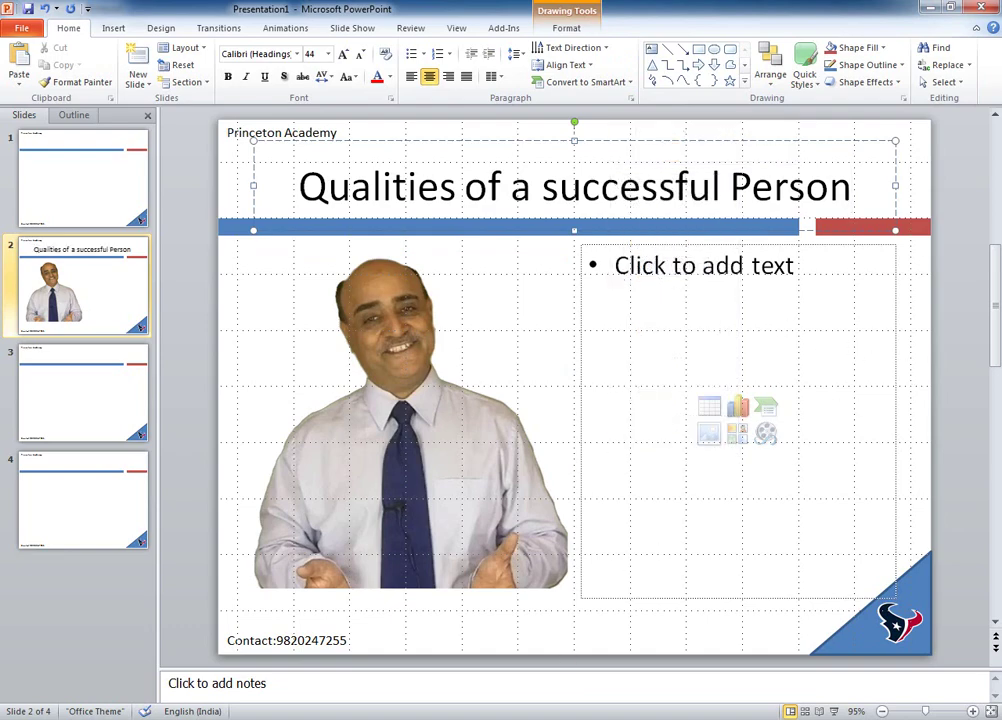
Step: Paste the nine qualities from Notepad as bullets into the right placeholder
{"action": "key", "text": "alt+Tab"}
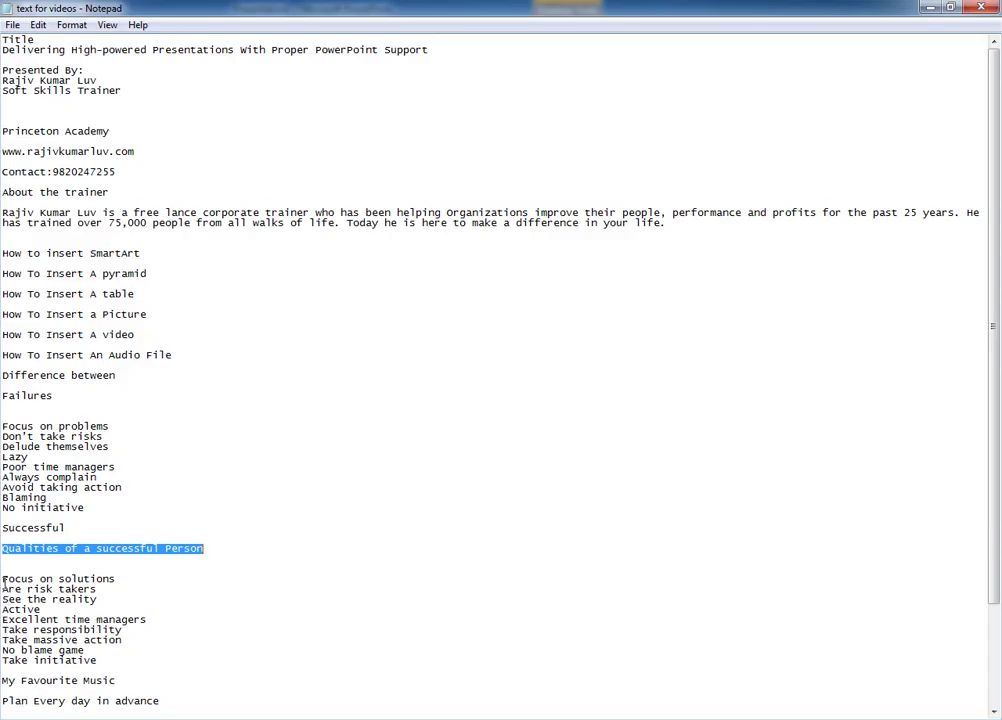
{"action": "left_click_drag", "start_coordinate": [4, 578], "coordinate": [110, 662]}
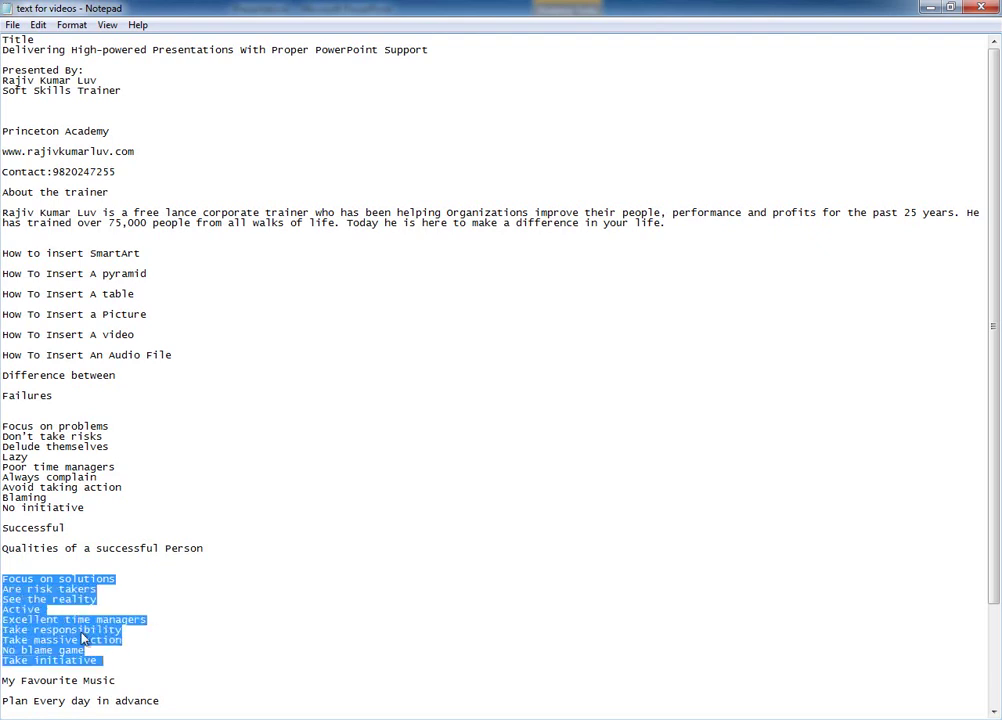
{"action": "right_click", "coordinate": [81, 631]}
{"action": "left_click", "coordinate": [138, 466]}
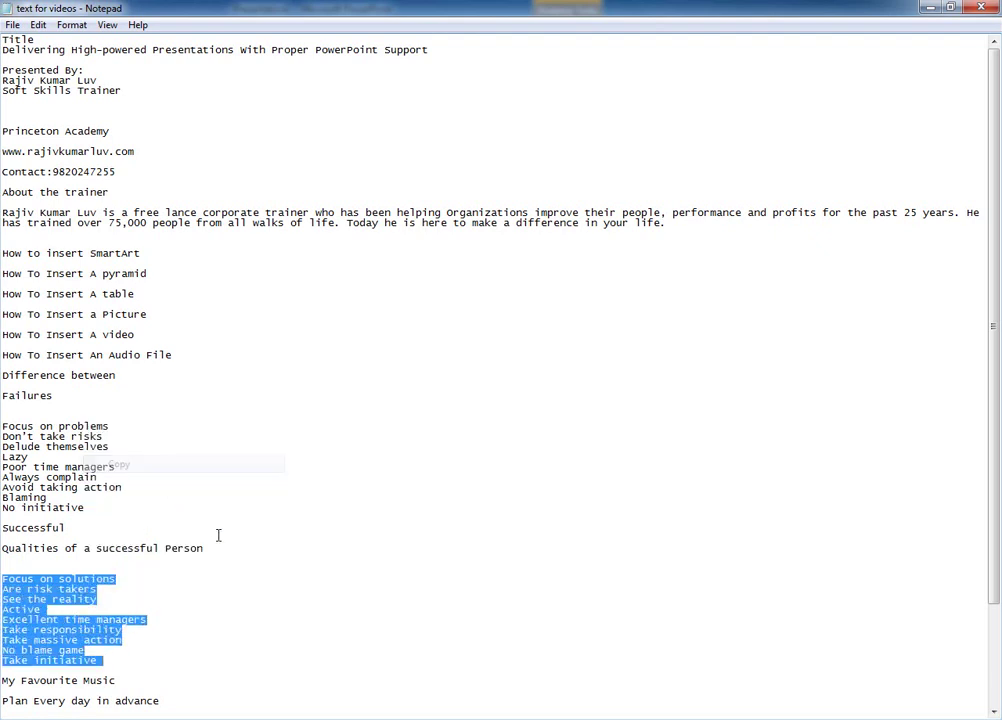
{"action": "key", "text": "alt+Tab"}
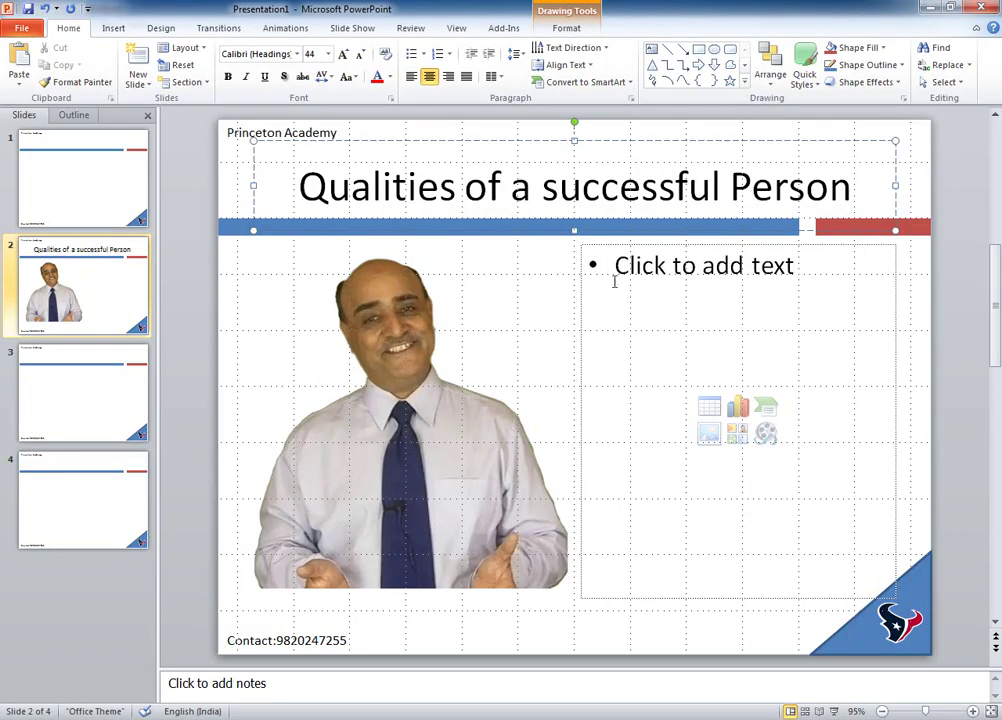
{"action": "left_click", "coordinate": [620, 267]}
{"action": "right_click", "coordinate": [621, 268]}
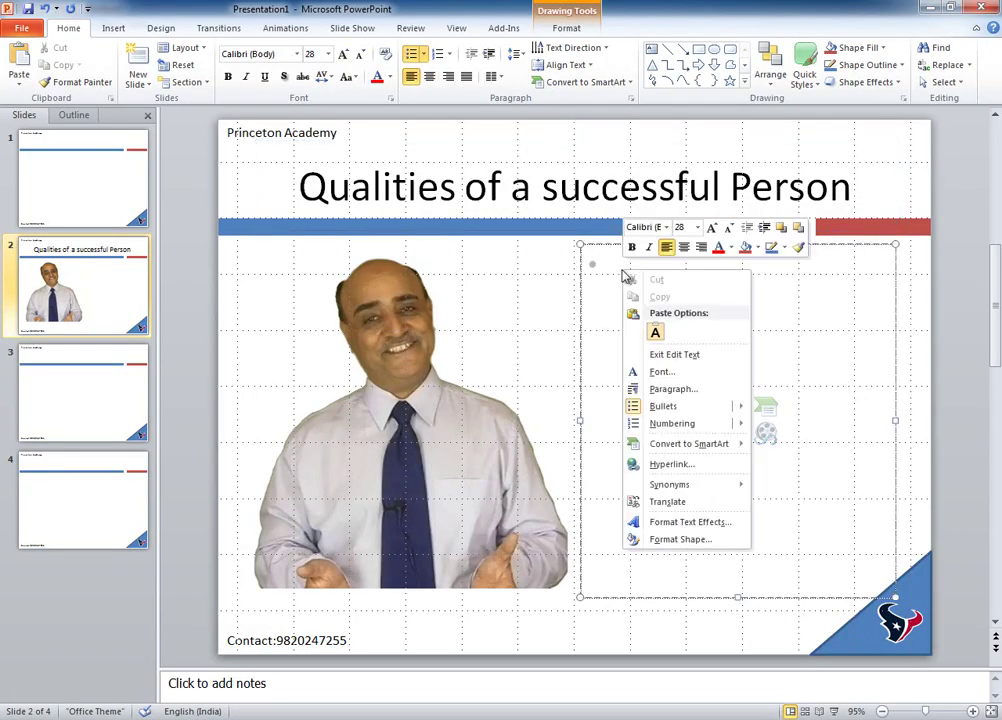
{"action": "left_click", "coordinate": [626, 331]}
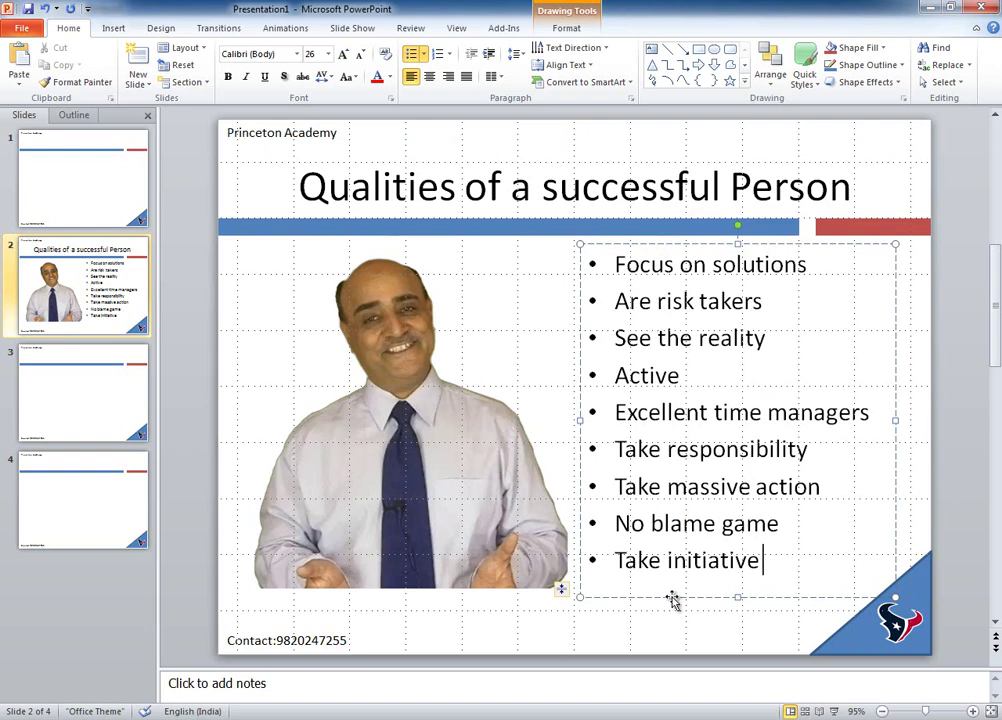
{"action": "key", "text": "Escape"}
{"action": "left_click", "coordinate": [998, 717]}
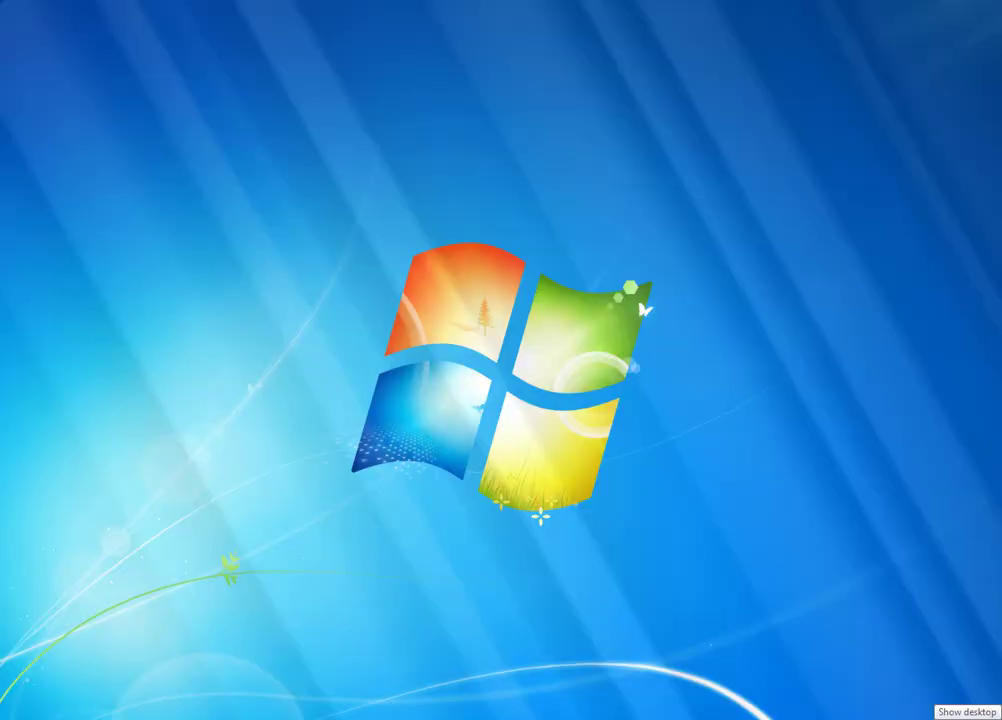
Step: Nudge the nine-bullet text box down three arrow steps beside the photo
{"action": "left_click", "coordinate": [998, 717]}
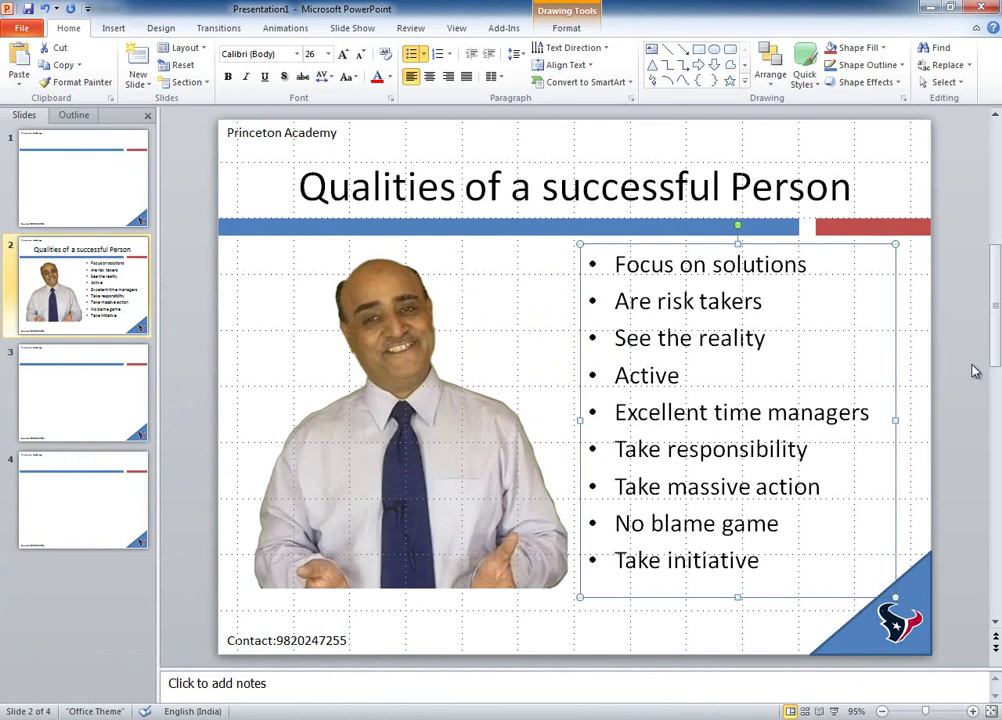
{"action": "key", "text": "Down"}
{"action": "key", "text": "Down"}
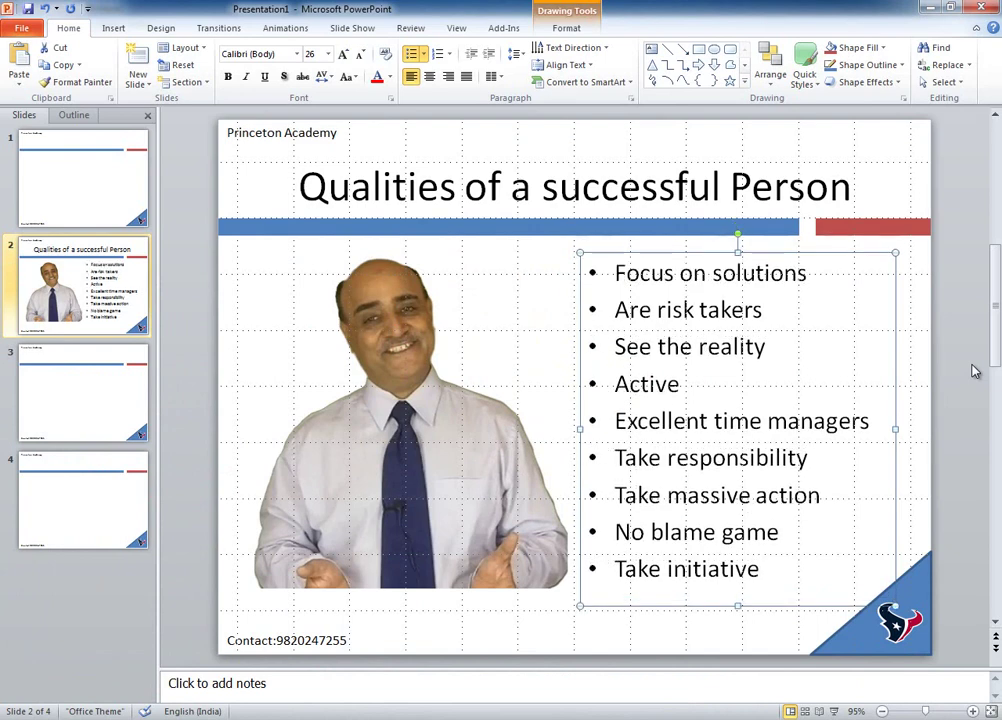
{"action": "key", "text": "Down"}
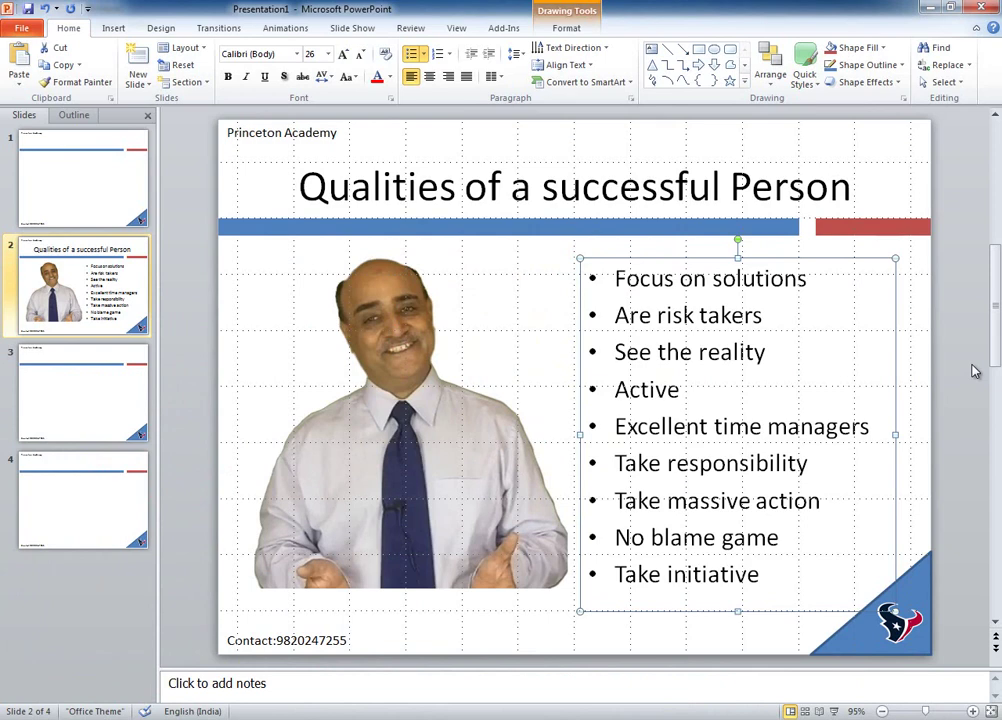
{"action": "key", "text": "Down"}
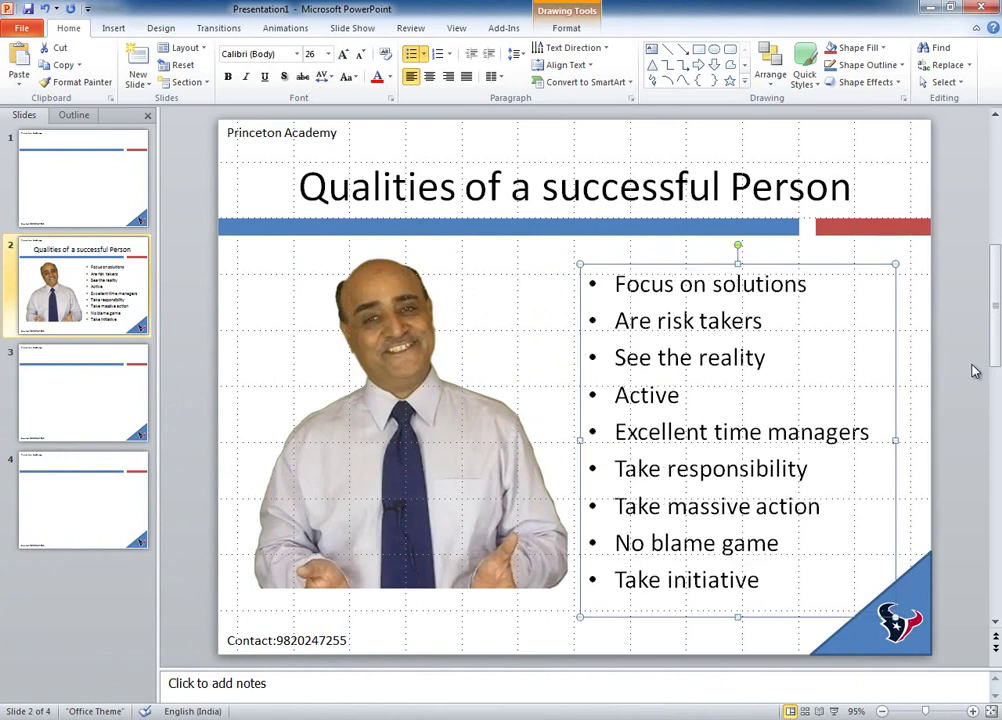
{"action": "left_click", "coordinate": [975, 371]}
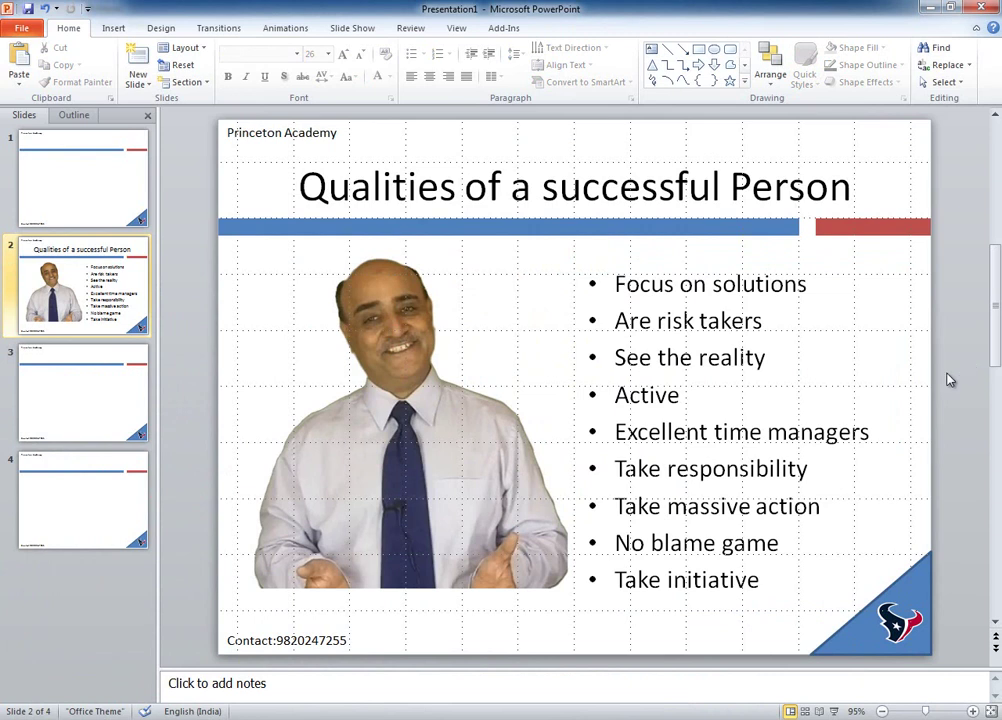
{"action": "left_click", "coordinate": [411, 369]}
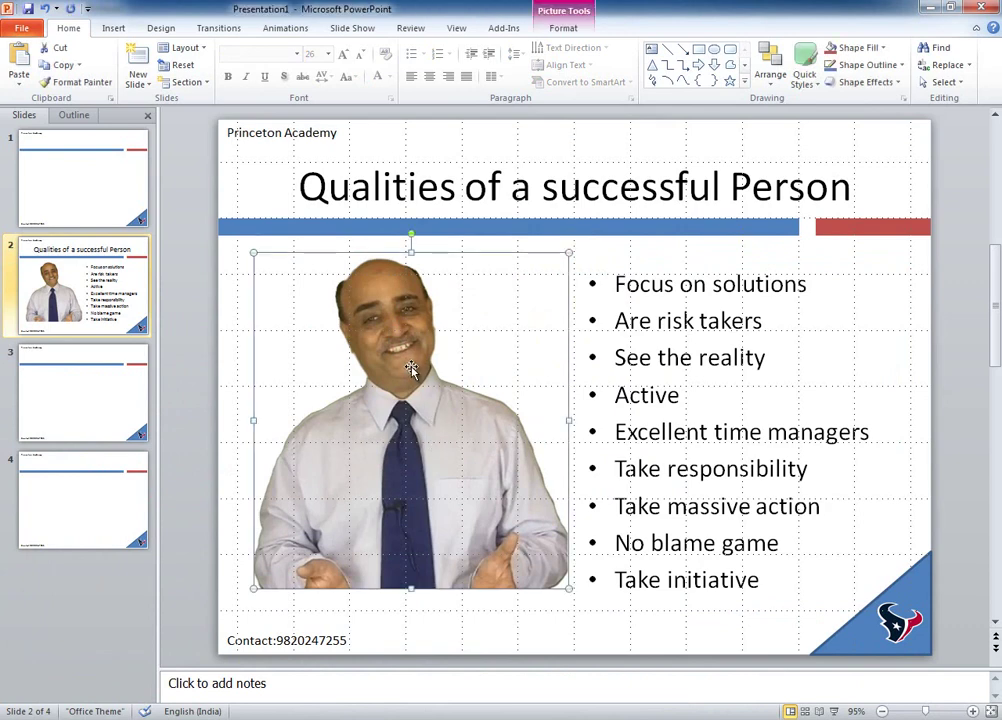
Step: Give the presenter photo a Fly In animation from the left lasting 02.00
{"action": "left_click", "coordinate": [285, 30]}
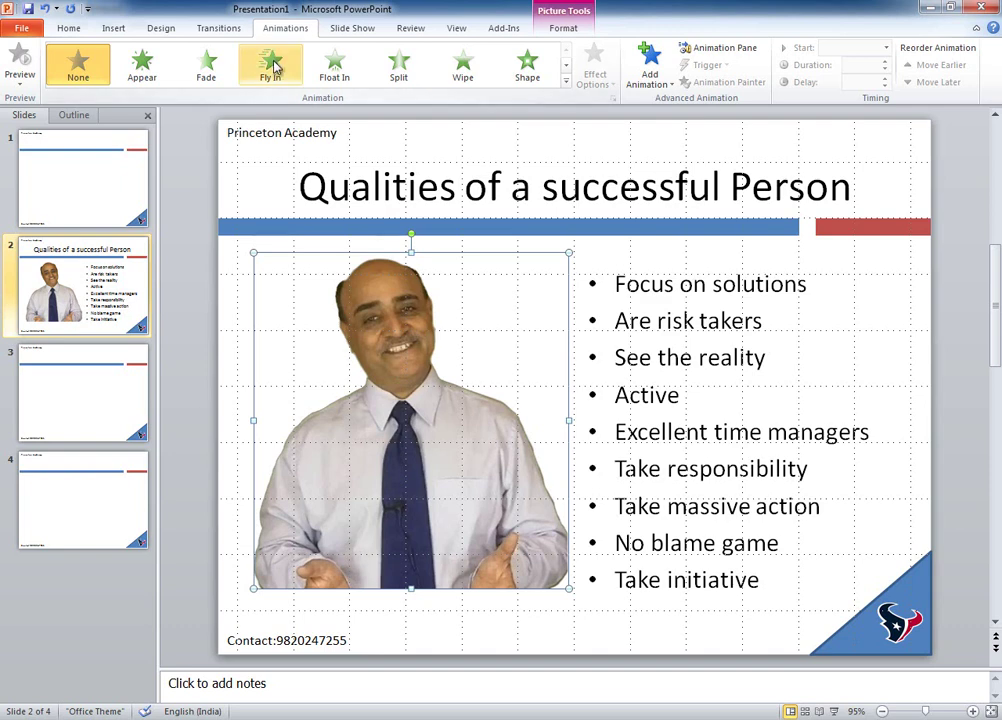
{"action": "key", "text": "shift+F9"}
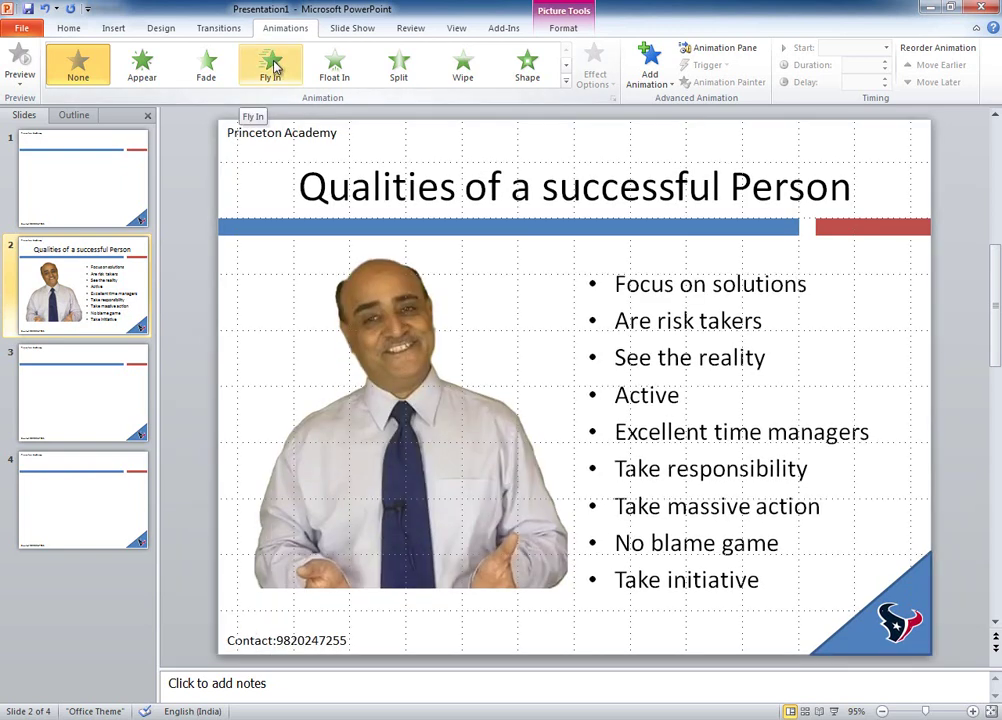
{"action": "left_click", "coordinate": [273, 66]}
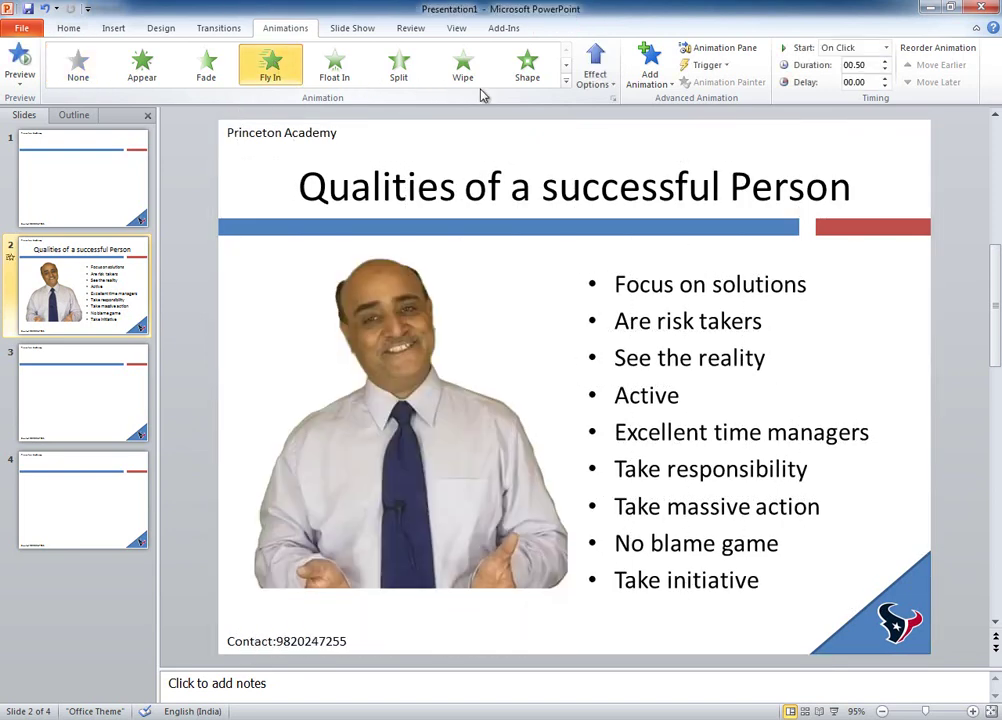
{"action": "left_click", "coordinate": [598, 84]}
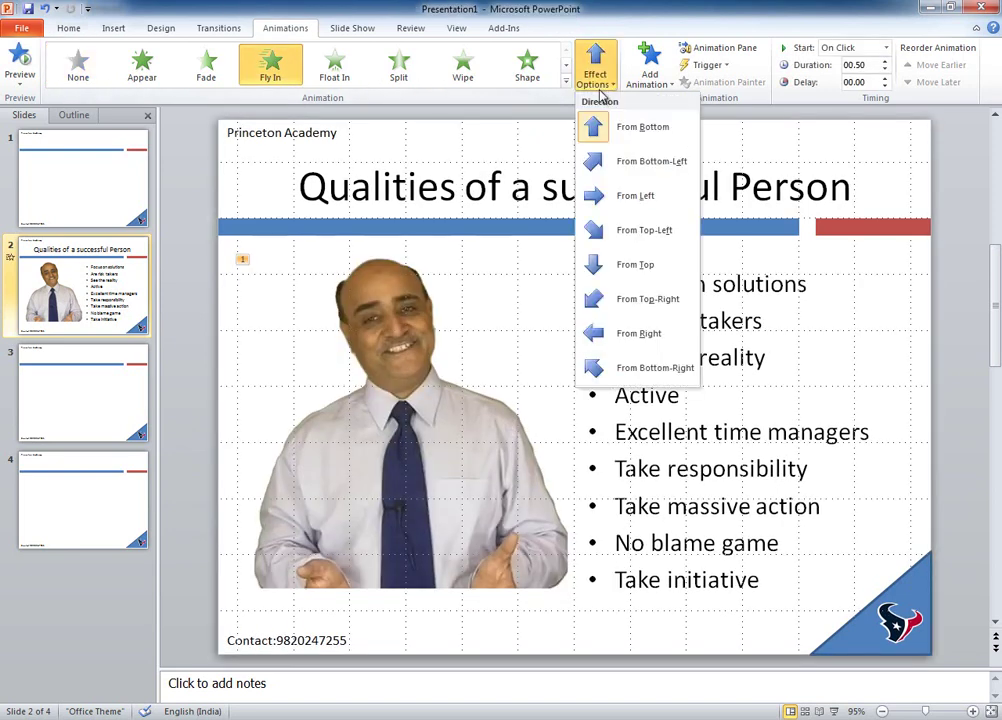
{"action": "left_click", "coordinate": [613, 198]}
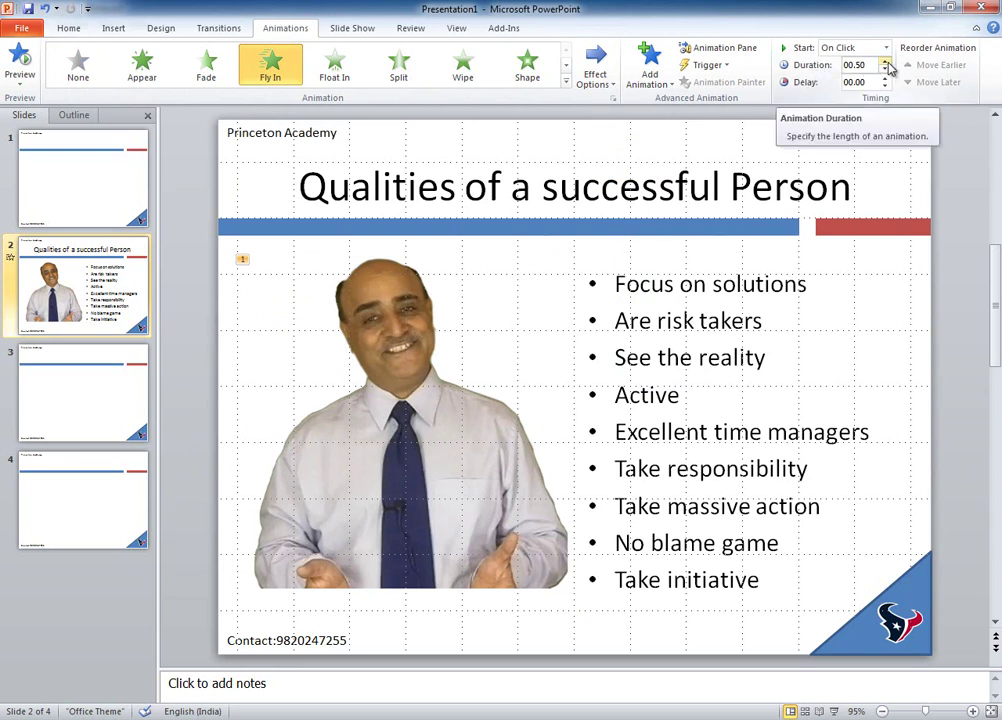
{"action": "left_click", "coordinate": [885, 61]}
{"action": "left_click", "coordinate": [885, 61]}
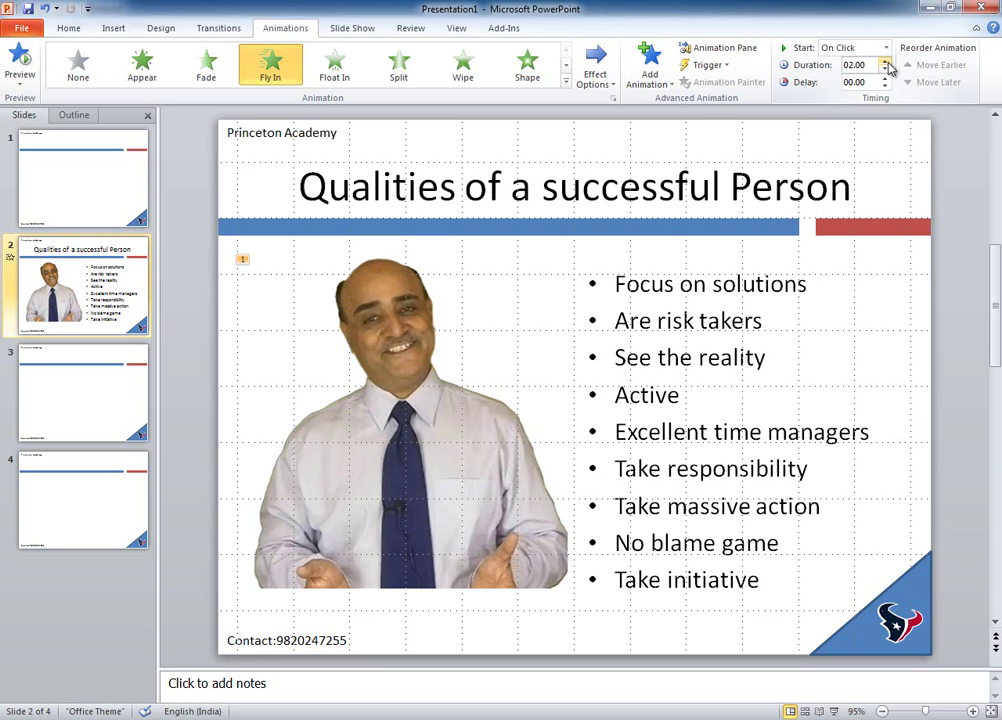
{"action": "left_click", "coordinate": [681, 340]}
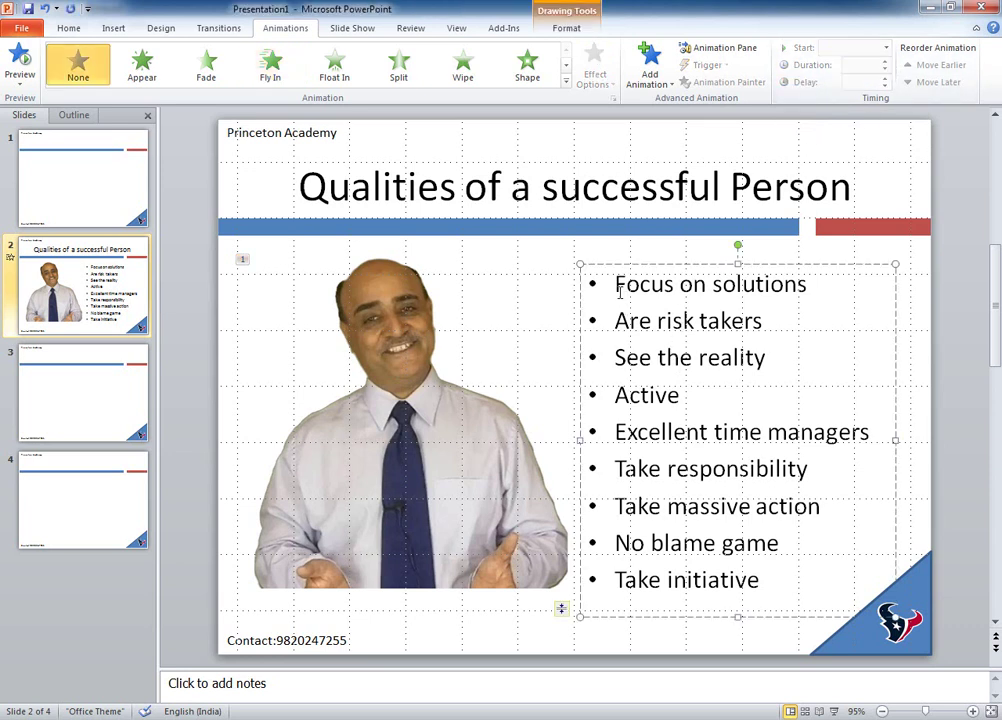
Step: Animate Focus on solutions, Are risk takers and See the reality to Fly In from the right
{"action": "left_click_drag", "start_coordinate": [615, 285], "coordinate": [789, 285]}
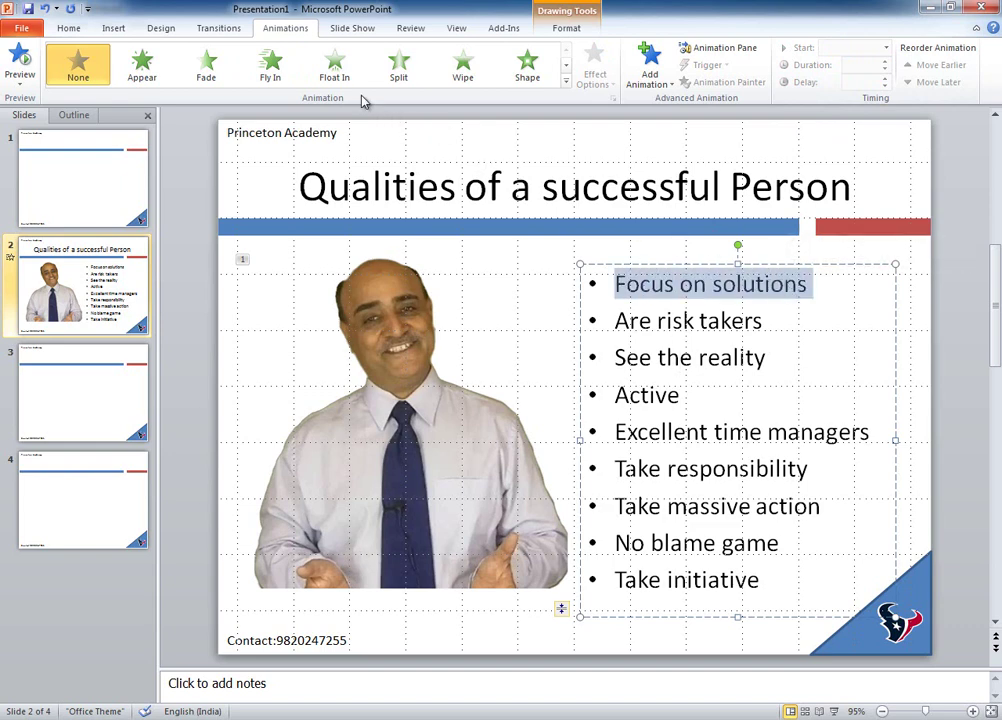
{"action": "left_click", "coordinate": [286, 74]}
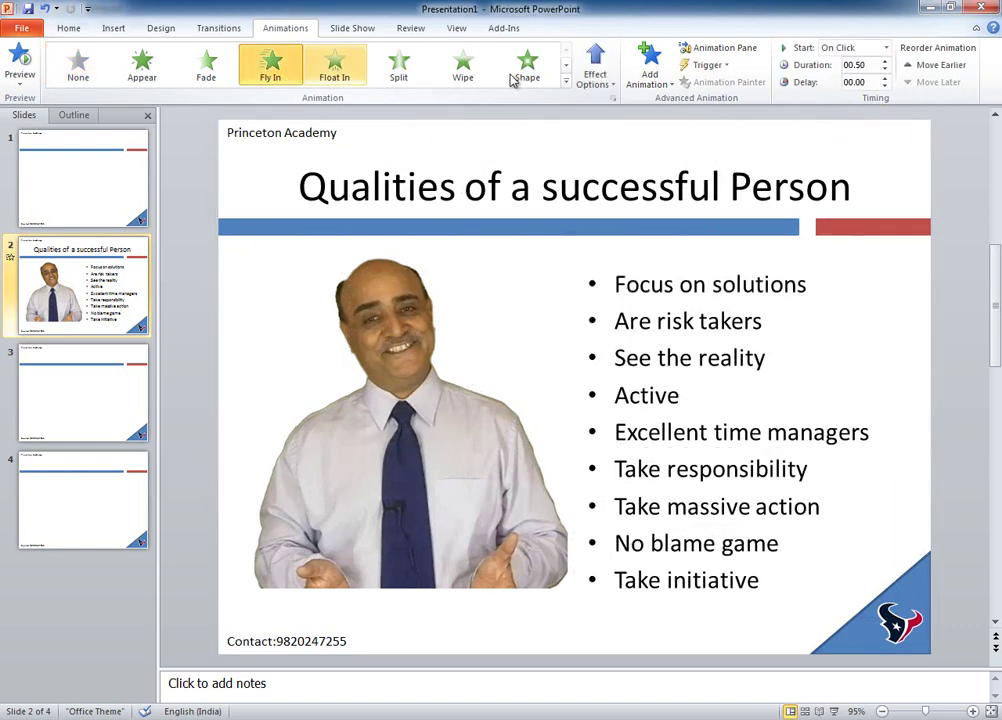
{"action": "left_click", "coordinate": [593, 84]}
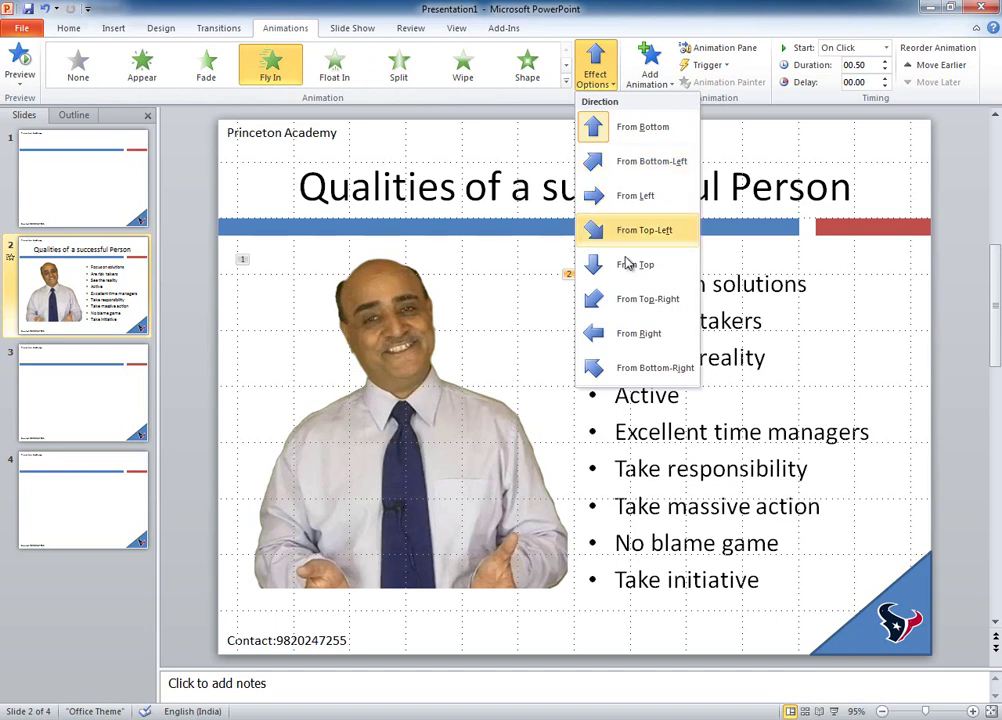
{"action": "left_click", "coordinate": [638, 333]}
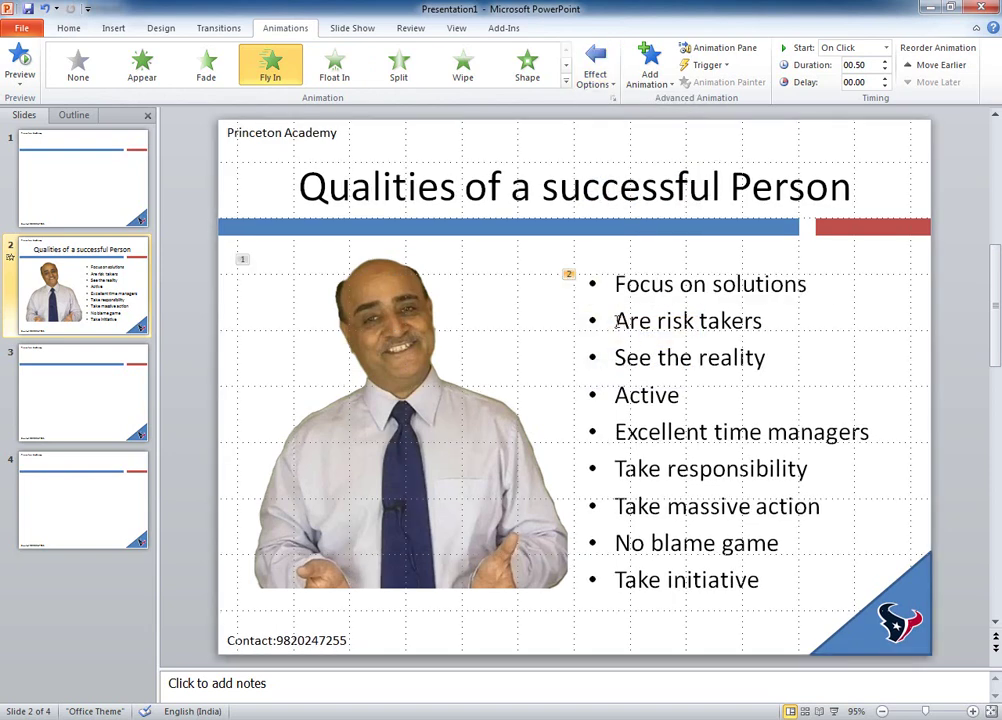
{"action": "left_click_drag", "start_coordinate": [616, 321], "coordinate": [763, 321]}
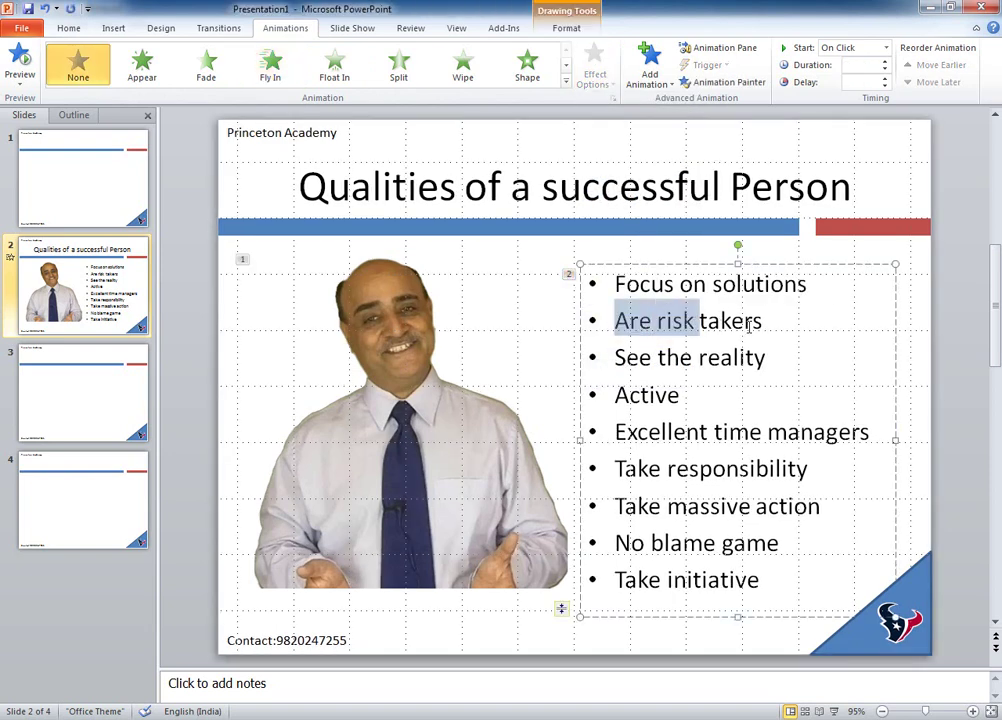
{"action": "left_click", "coordinate": [273, 70]}
{"action": "left_click", "coordinate": [595, 65]}
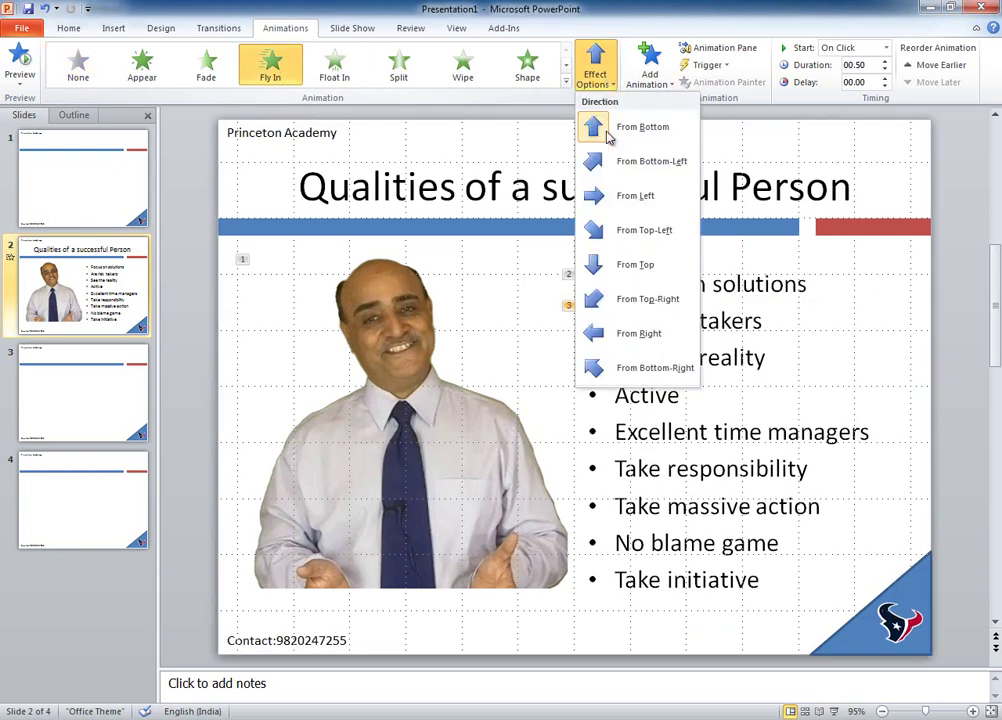
{"action": "left_click", "coordinate": [637, 336]}
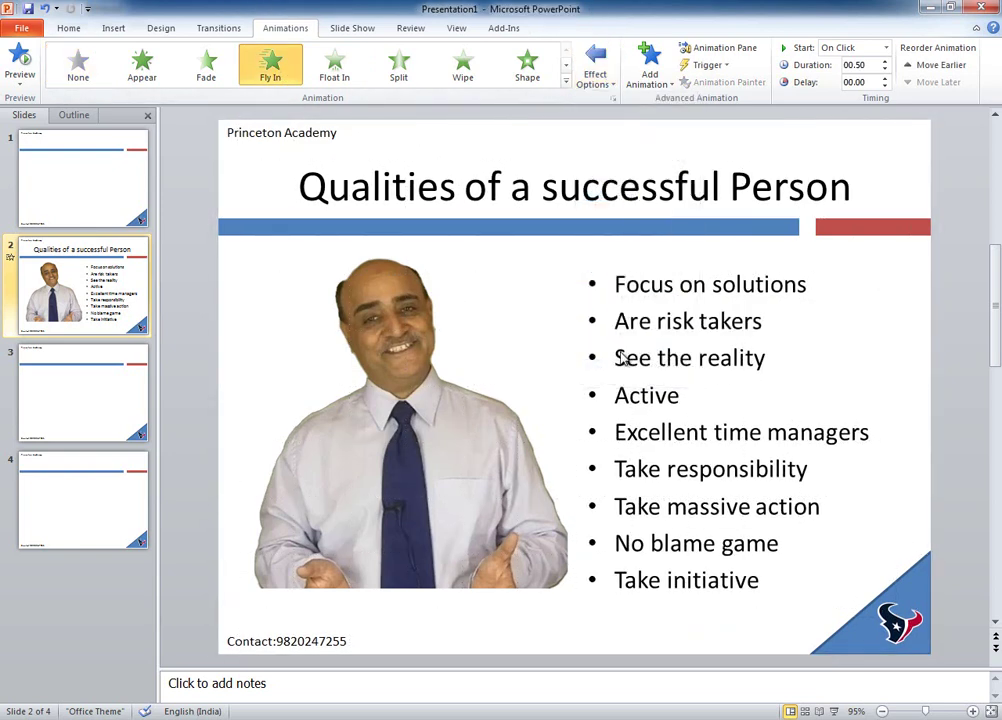
{"action": "left_click_drag", "start_coordinate": [616, 357], "coordinate": [770, 362]}
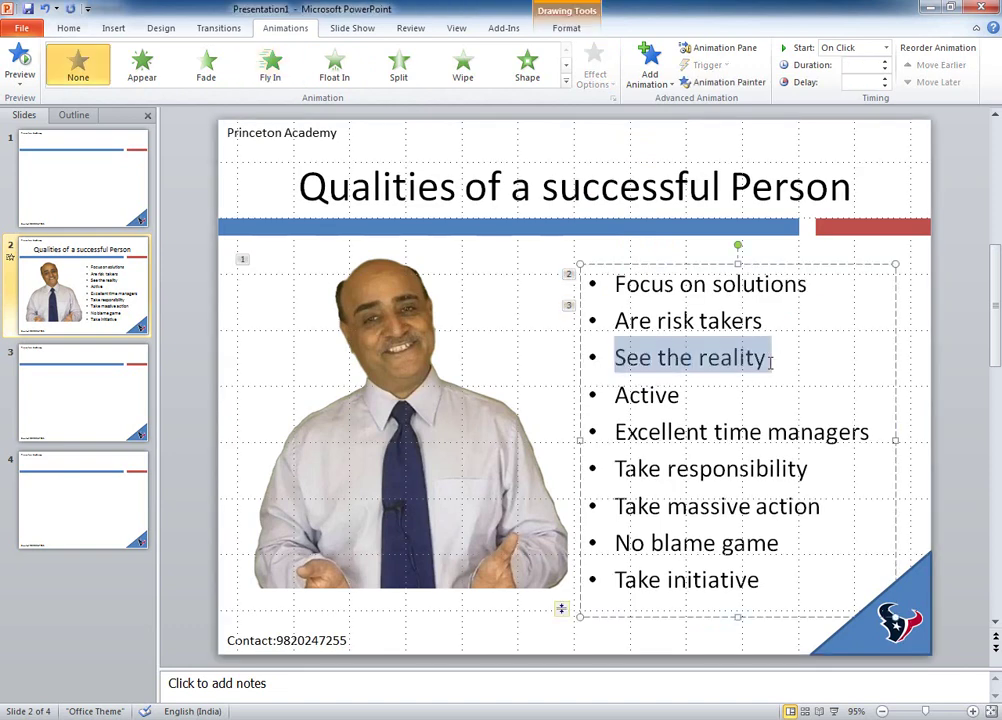
{"action": "left_click", "coordinate": [270, 68]}
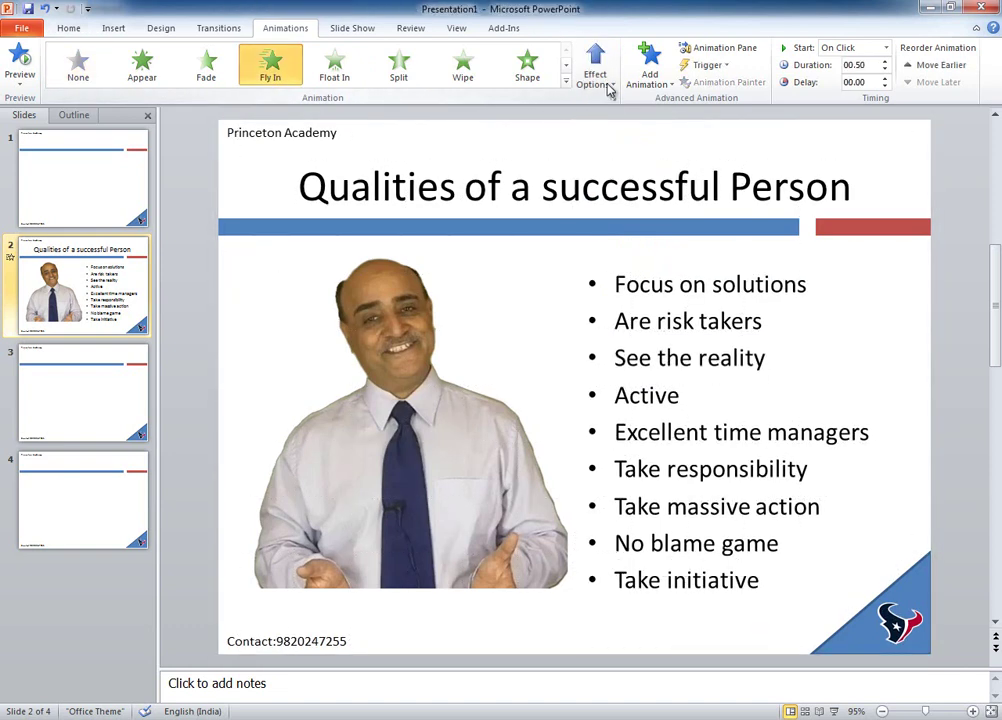
{"action": "left_click", "coordinate": [606, 86]}
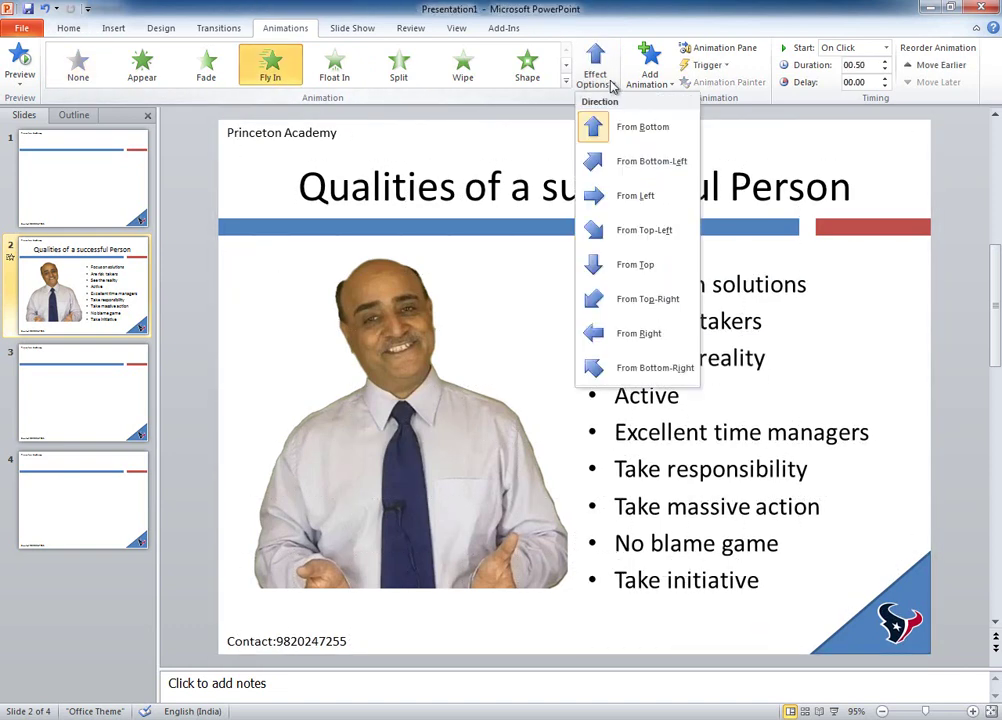
{"action": "left_click", "coordinate": [632, 333]}
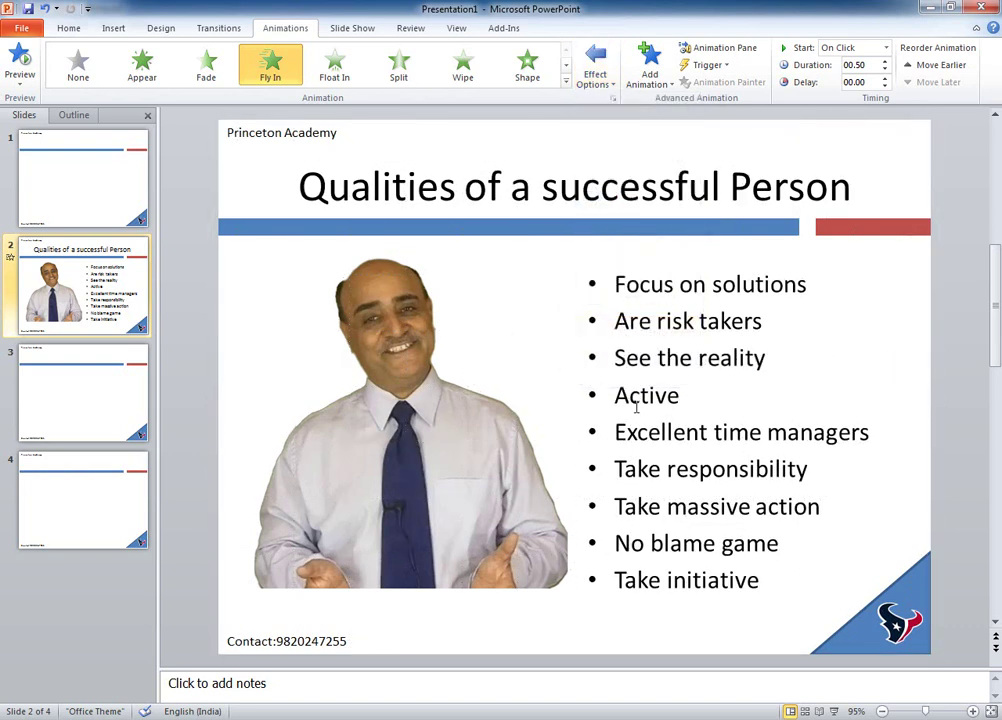
{"action": "double_click", "coordinate": [635, 400]}
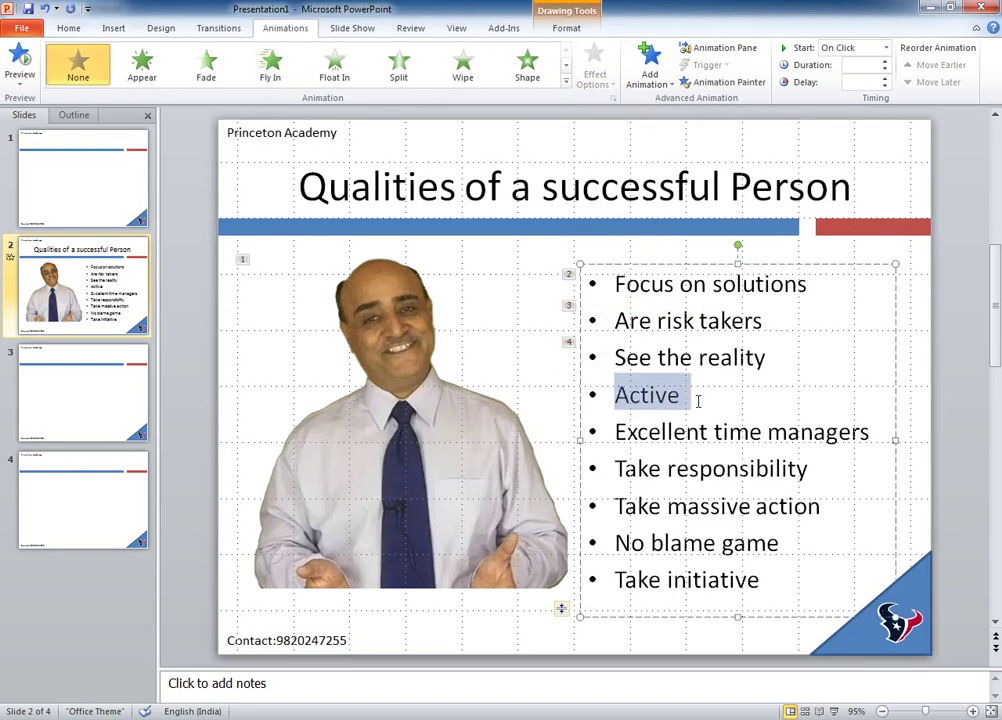
Step: Make Active, Excellent time managers and Take responsibility each Fly In from the right
{"action": "left_click", "coordinate": [272, 80]}
{"action": "left_click", "coordinate": [594, 76]}
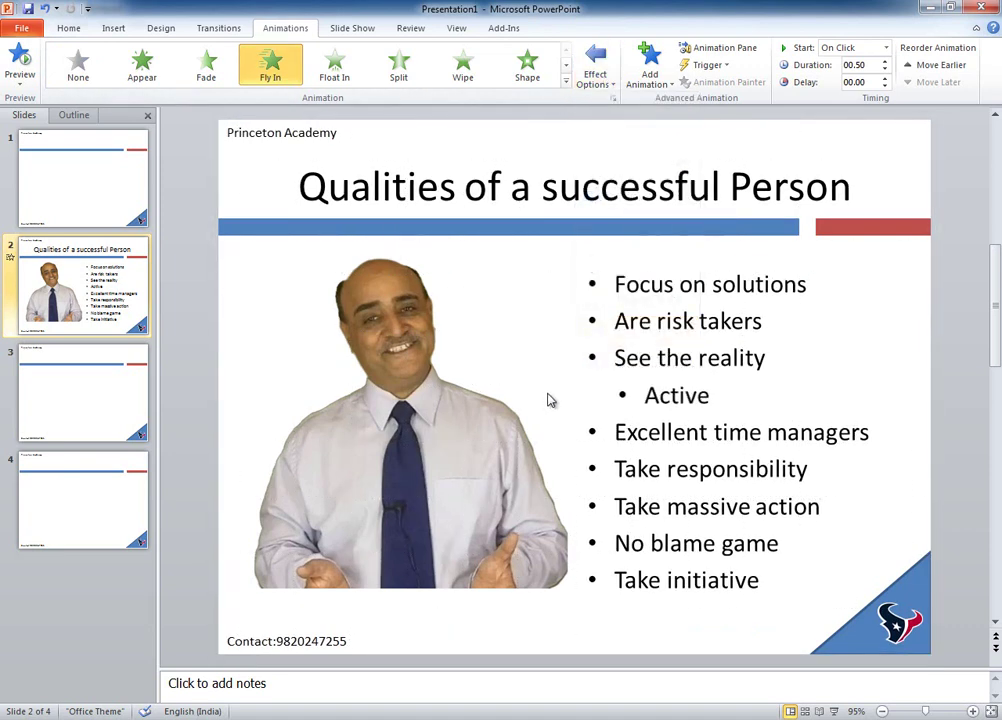
{"action": "triple_click", "coordinate": [723, 431]}
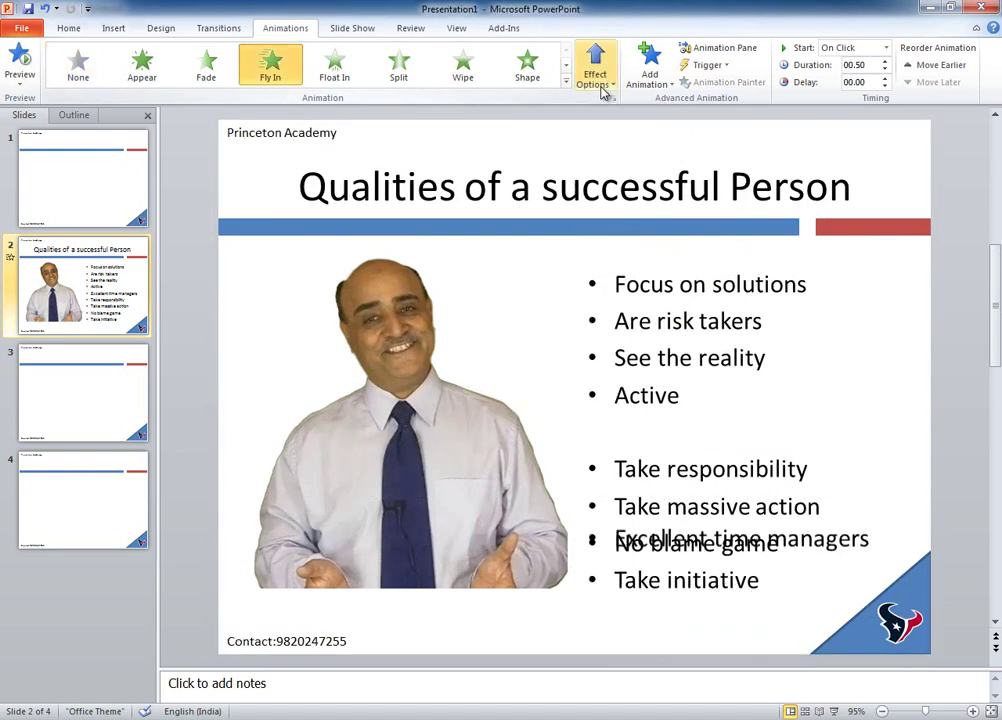
{"action": "left_click", "coordinate": [598, 78]}
{"action": "left_click", "coordinate": [622, 333]}
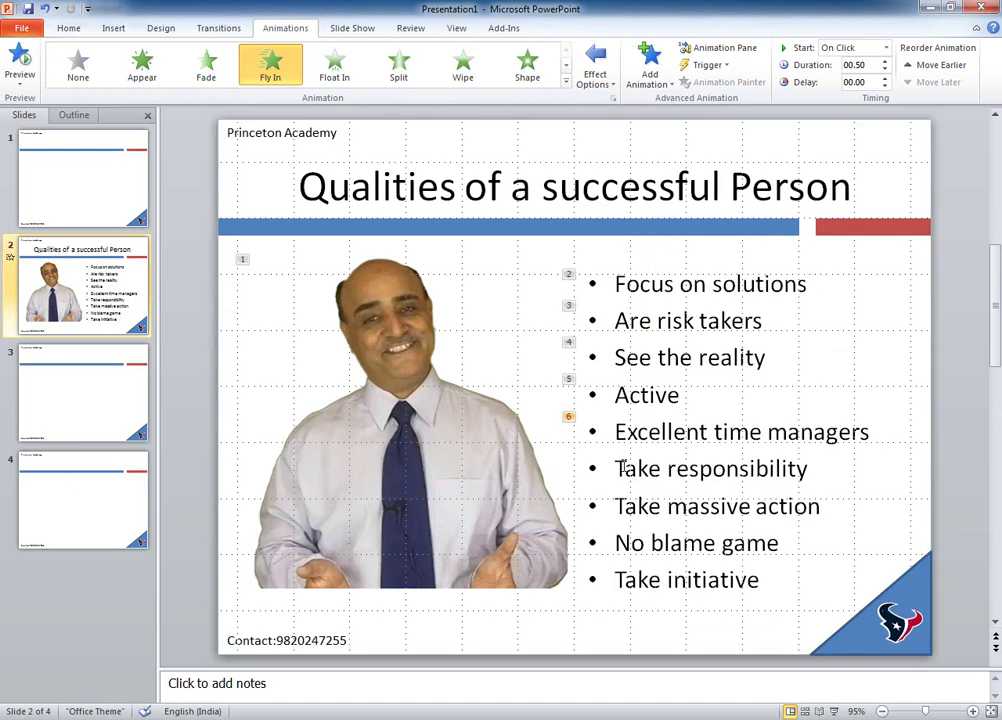
{"action": "left_click_drag", "start_coordinate": [626, 472], "coordinate": [772, 486]}
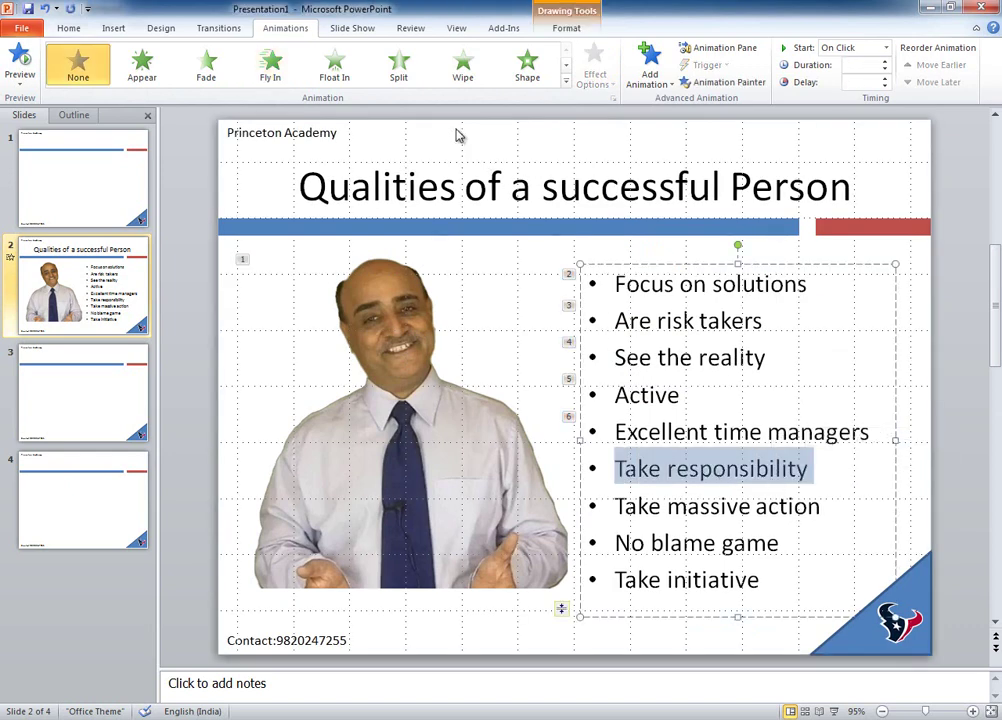
{"action": "left_click", "coordinate": [284, 72]}
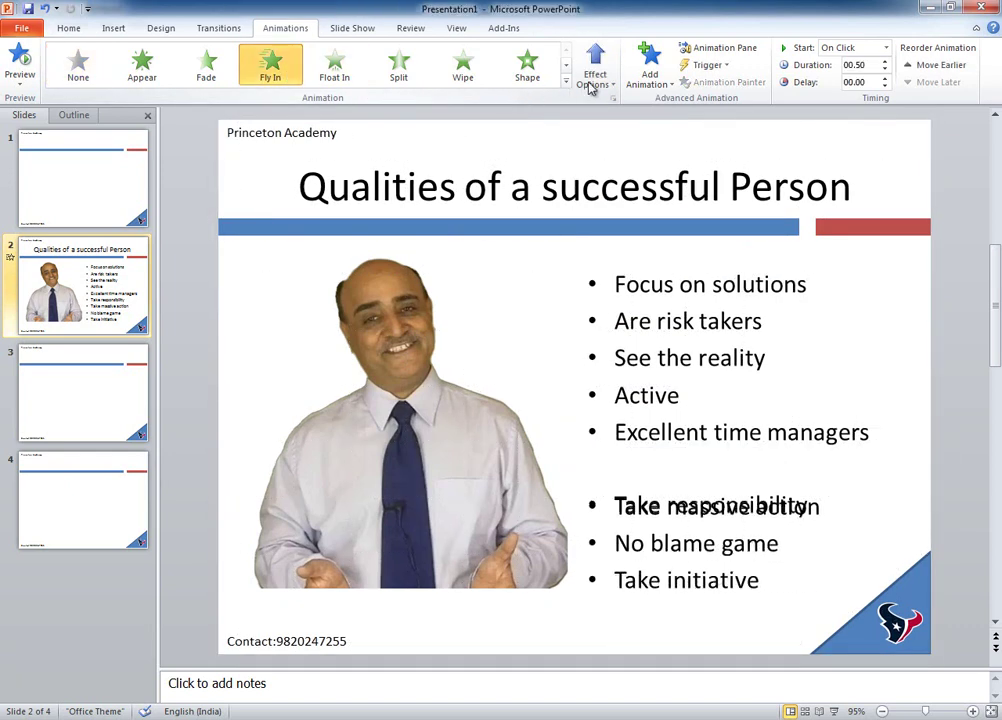
{"action": "left_click", "coordinate": [594, 68]}
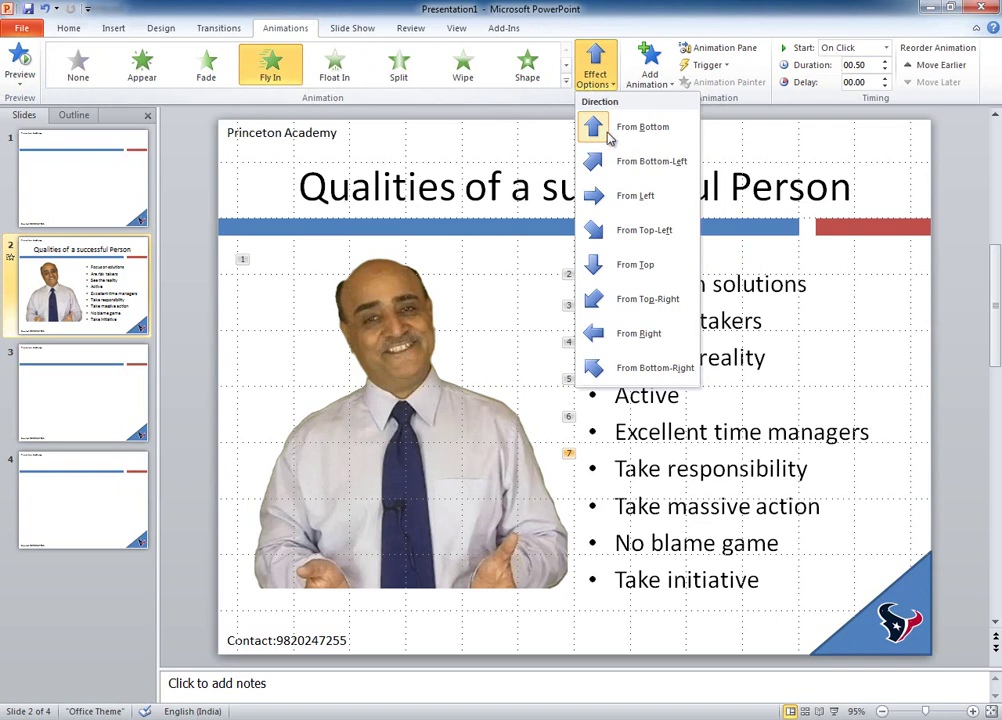
{"action": "left_click", "coordinate": [652, 338]}
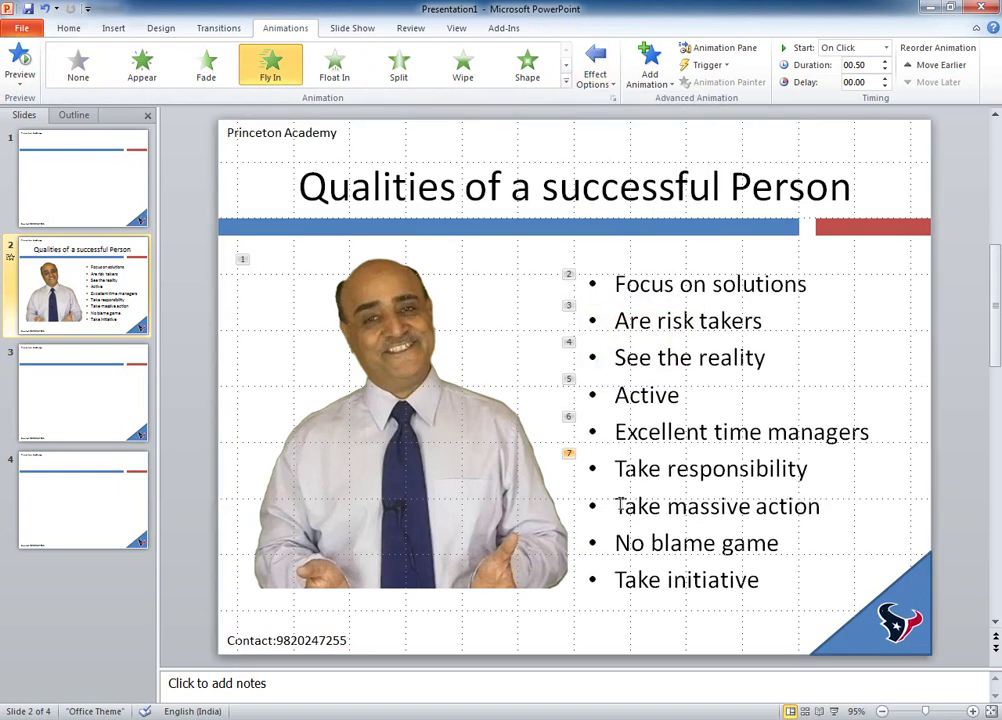
Step: Make Take massive action and No blame game Fly In from the right; add Fly In to Take initiative
{"action": "left_click_drag", "start_coordinate": [616, 508], "coordinate": [830, 506]}
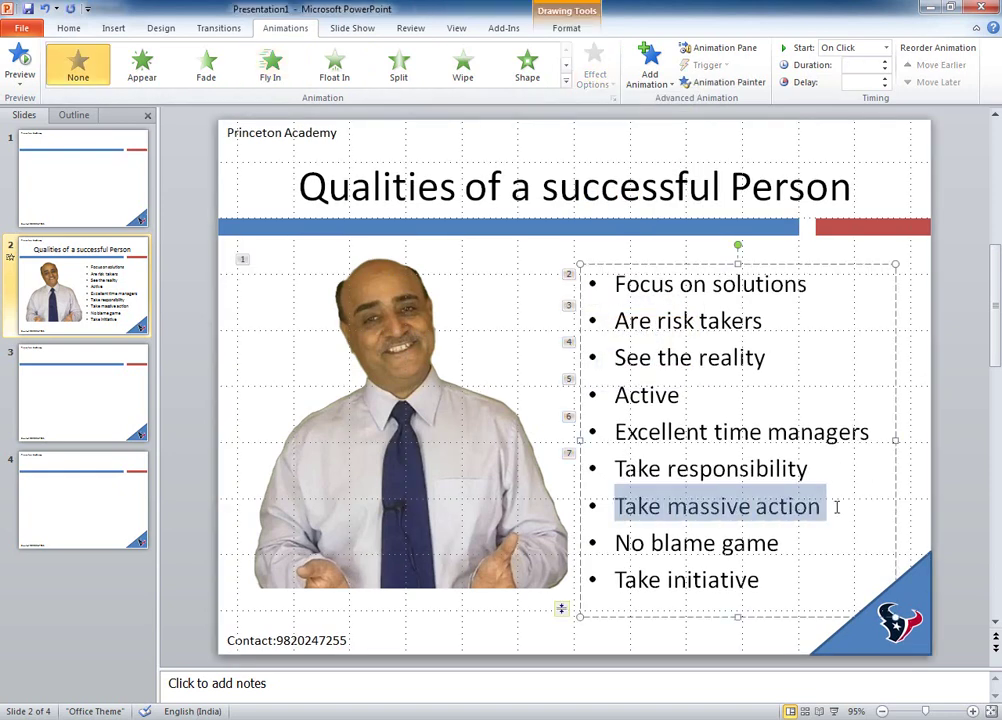
{"action": "left_click", "coordinate": [269, 66]}
{"action": "left_click", "coordinate": [604, 88]}
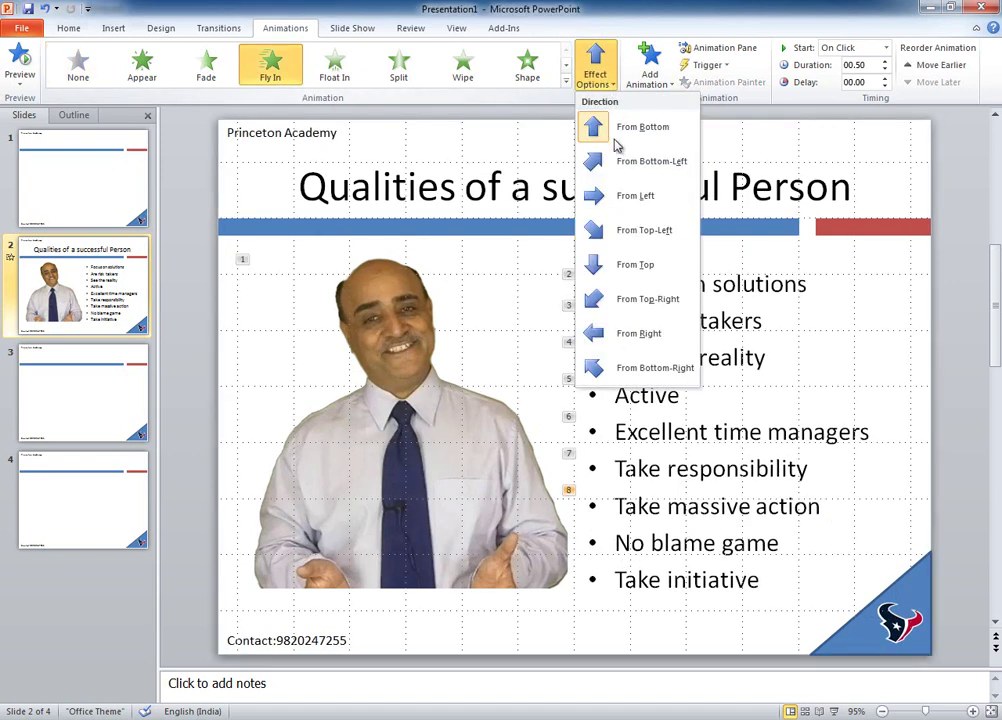
{"action": "left_click", "coordinate": [620, 335]}
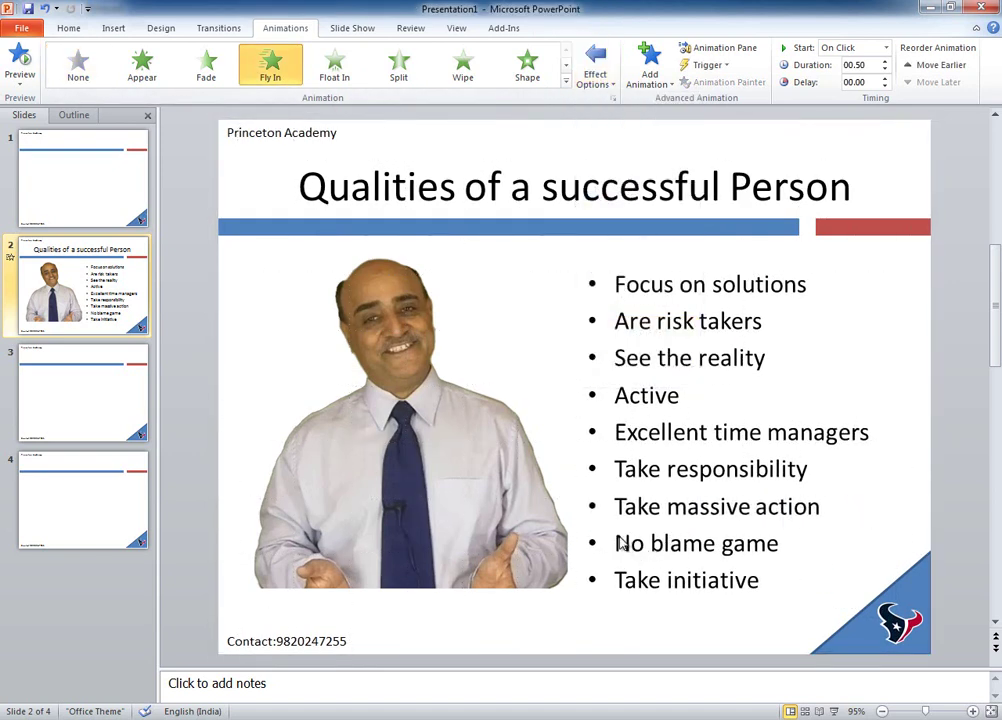
{"action": "left_click_drag", "start_coordinate": [616, 543], "coordinate": [790, 541]}
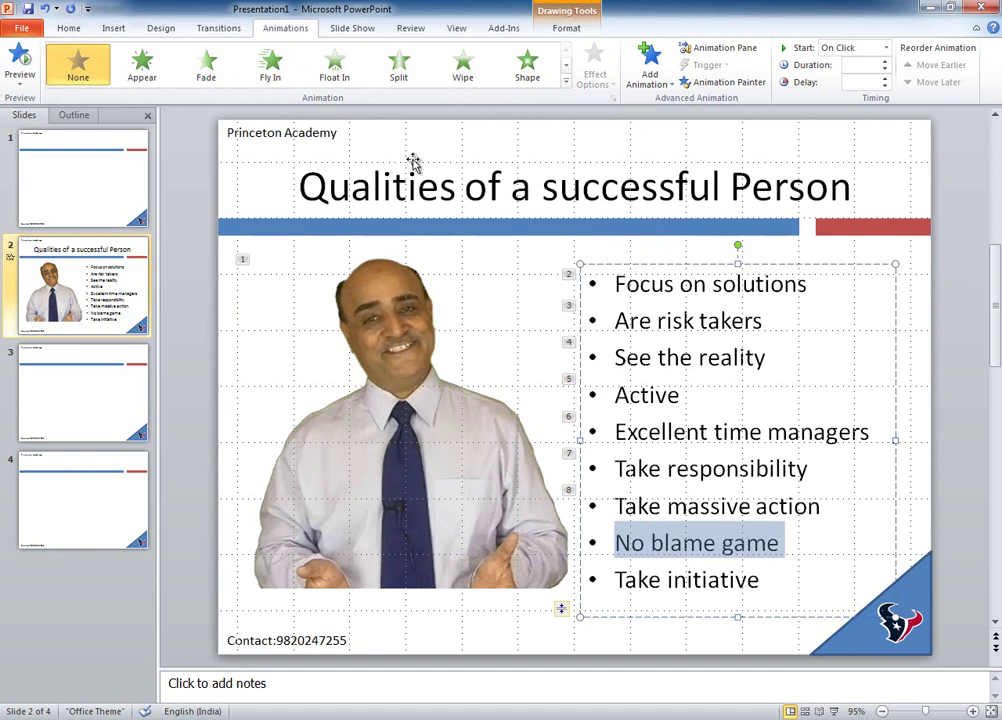
{"action": "left_click", "coordinate": [269, 66]}
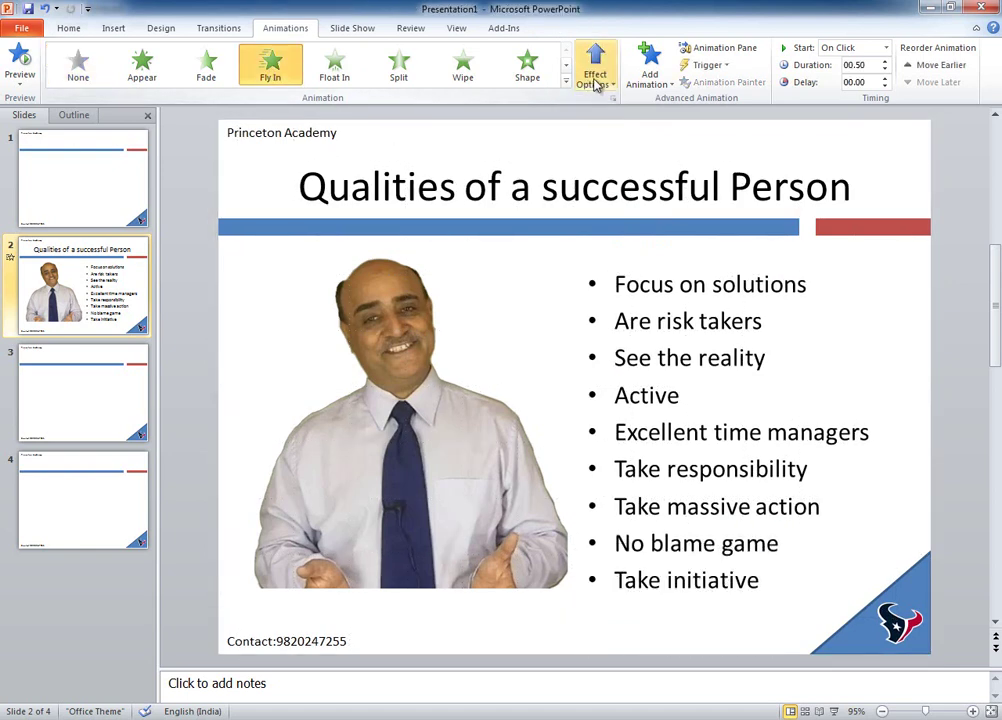
{"action": "left_click", "coordinate": [595, 70]}
{"action": "left_click", "coordinate": [623, 336]}
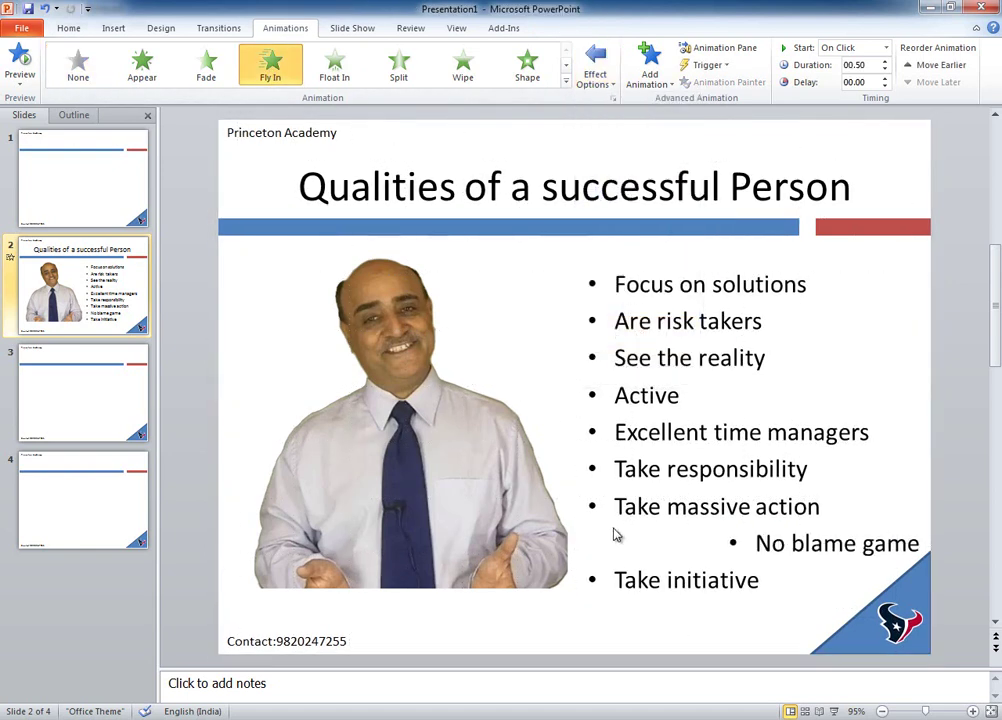
{"action": "left_click_drag", "start_coordinate": [616, 580], "coordinate": [762, 580]}
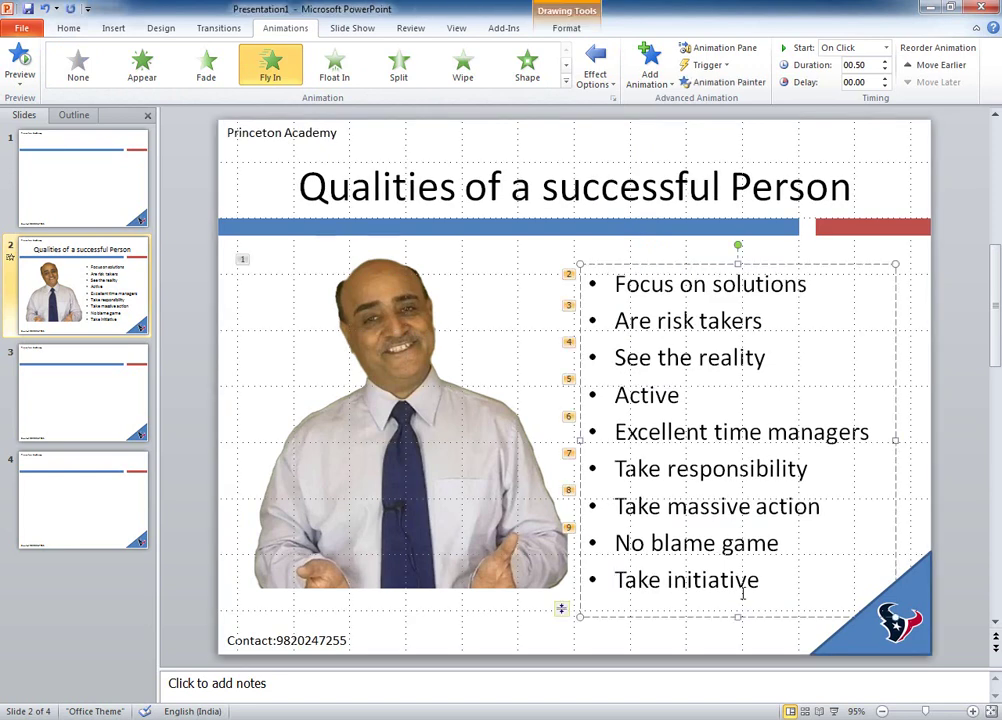
{"action": "left_click", "coordinate": [270, 66]}
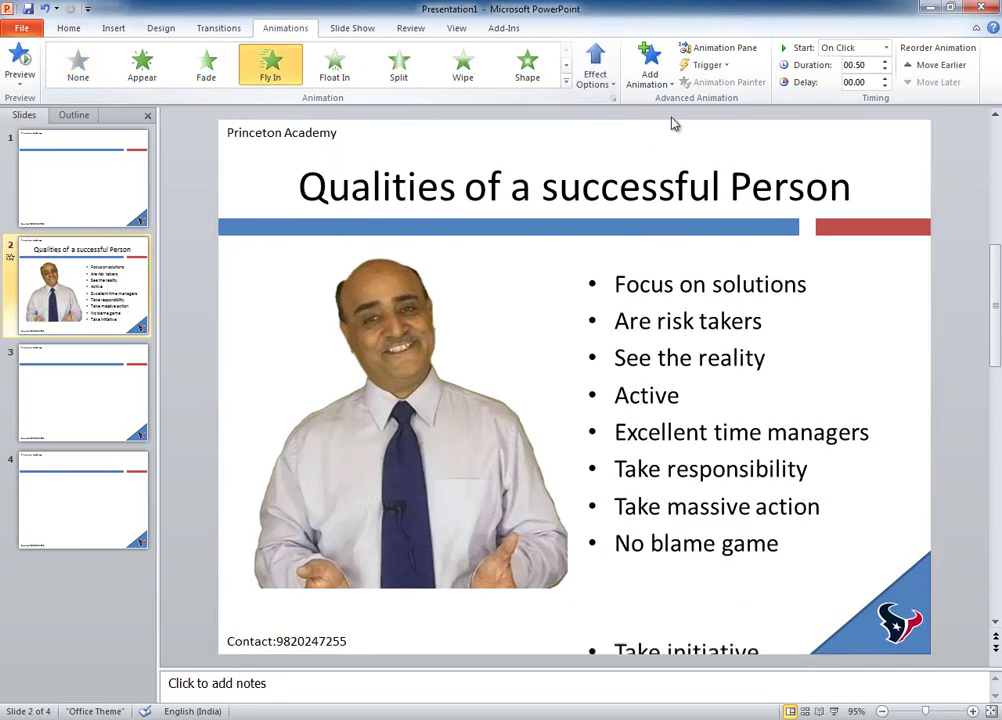
{"action": "left_click", "coordinate": [594, 66]}
Step: Set Take initiative's Fly In direction to From Right
{"action": "left_click", "coordinate": [637, 340]}
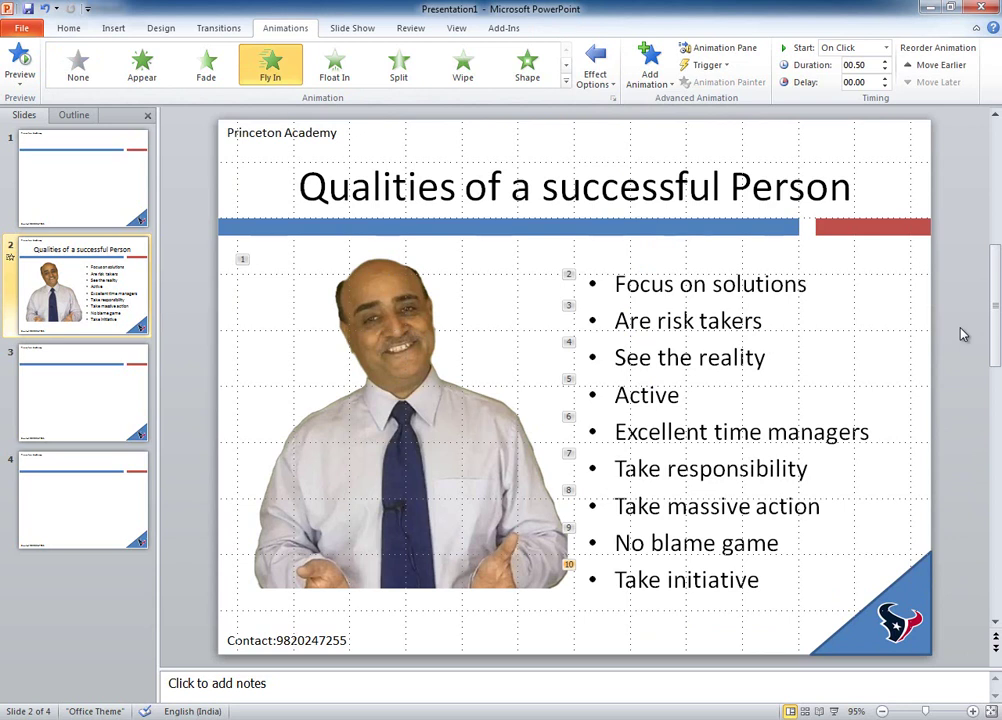
Step: Play the slide show full-screen starting from slide 2
{"action": "left_click", "coordinate": [835, 711]}
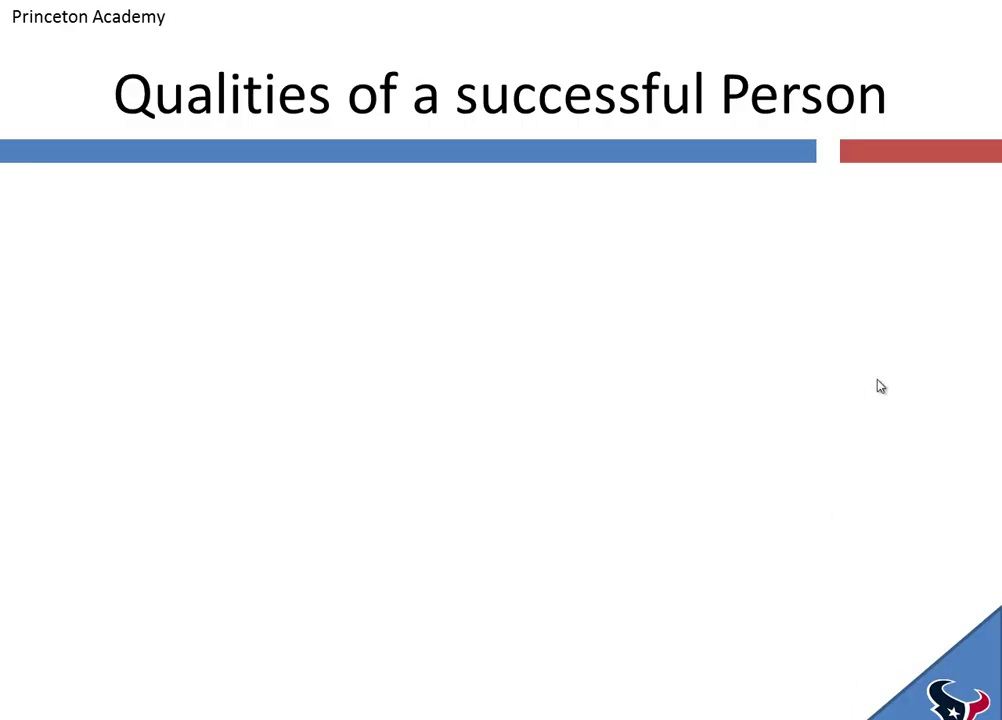